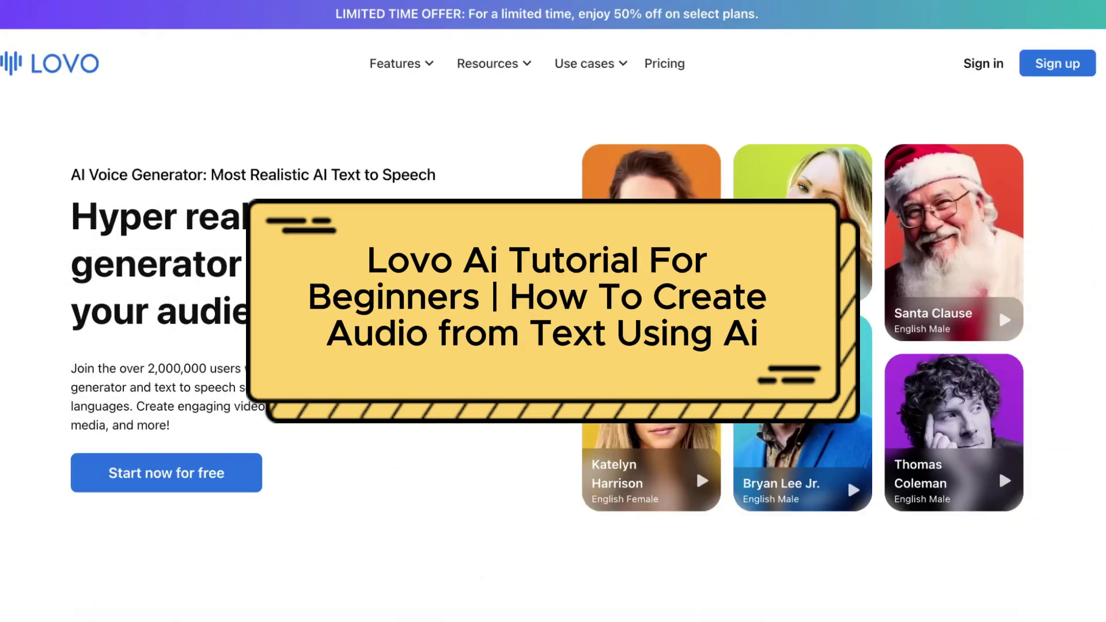
Browse the LOVO homepage and open the features overview.
{"action": "scroll", "coordinate": [552, 264], "scroll_direction": "down", "scroll_amount": 1}
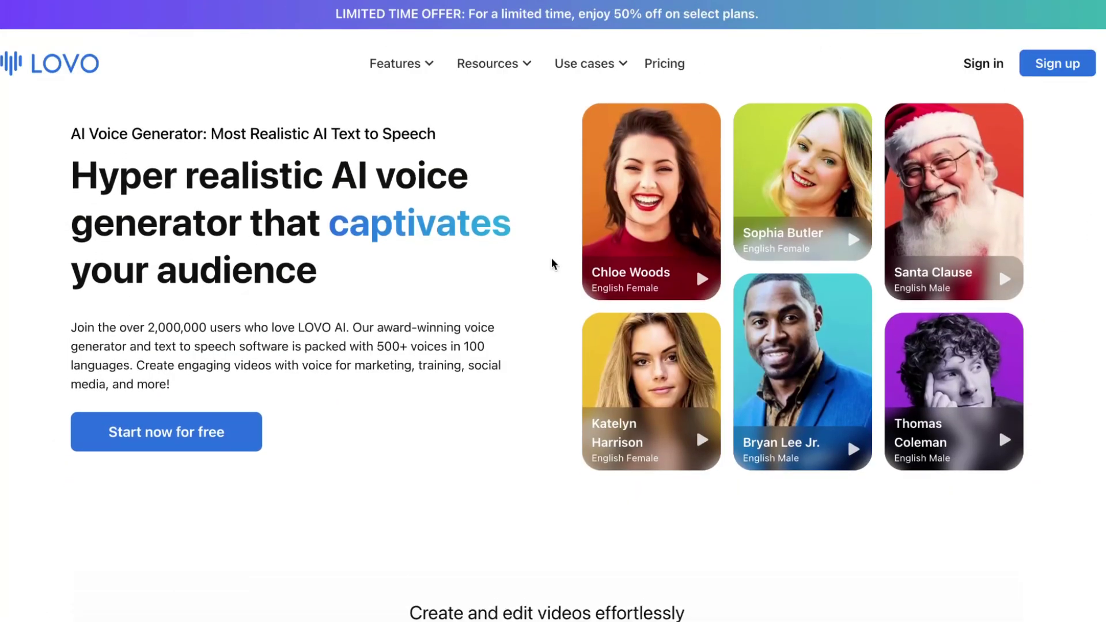
{"action": "scroll", "coordinate": [552, 264], "scroll_direction": "down", "scroll_amount": 3}
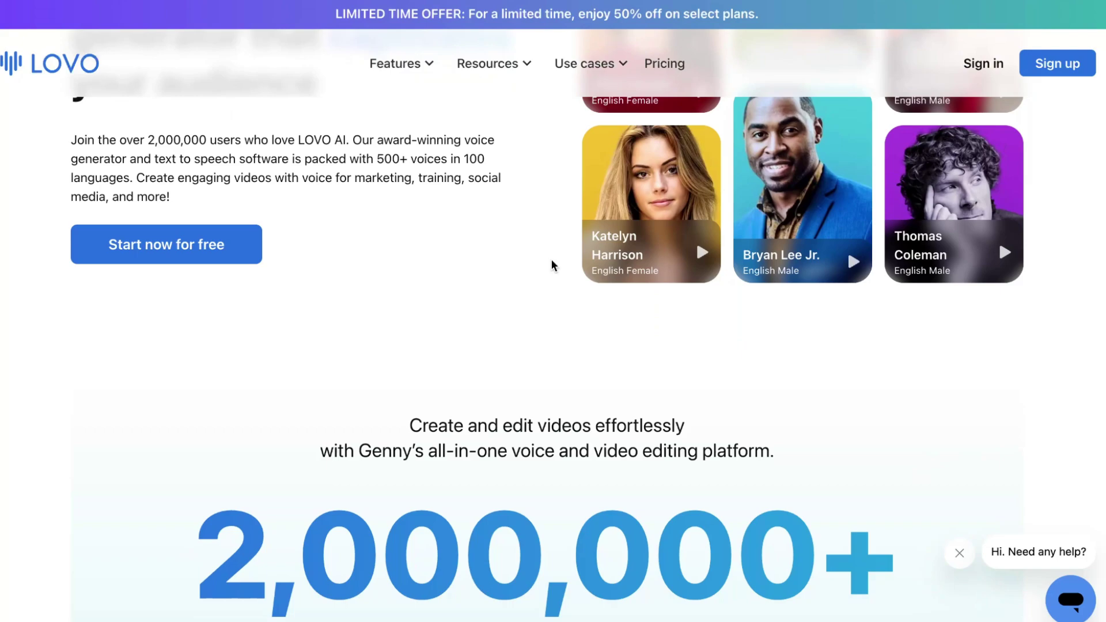
{"action": "scroll", "coordinate": [552, 264], "scroll_direction": "down", "scroll_amount": 2}
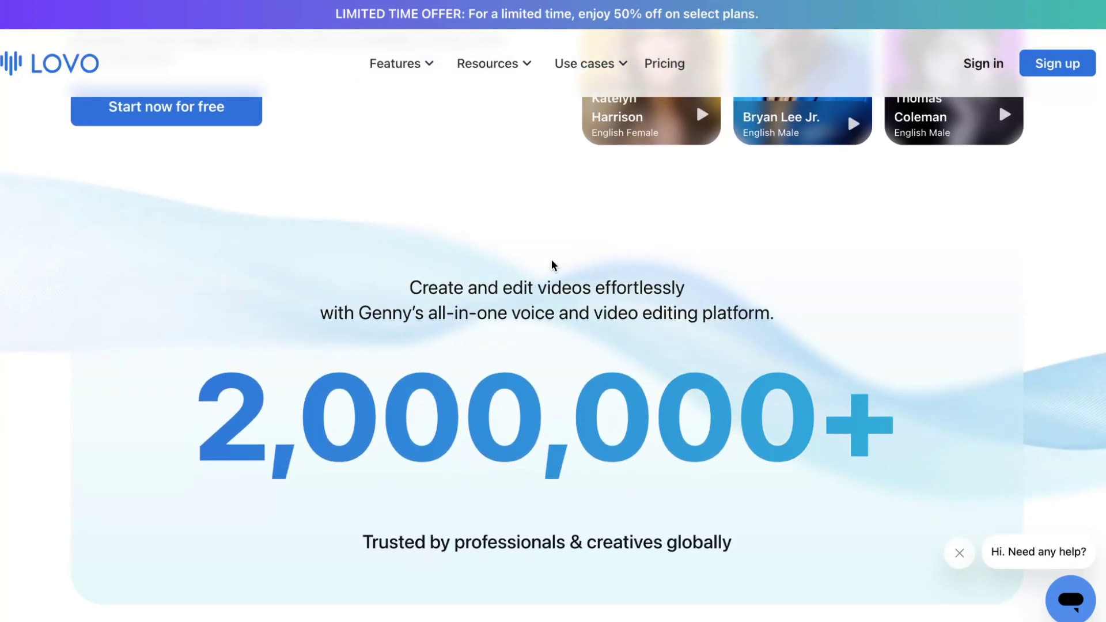
{"action": "scroll", "coordinate": [551, 264], "scroll_direction": "down", "scroll_amount": 3}
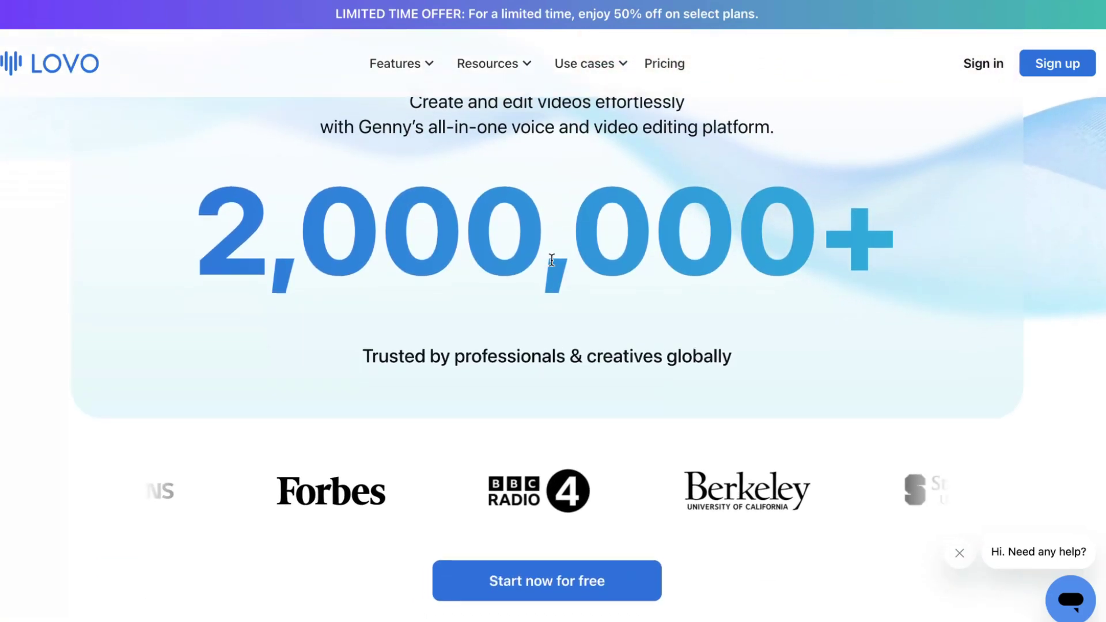
{"action": "scroll", "coordinate": [551, 260], "scroll_direction": "down", "scroll_amount": 3}
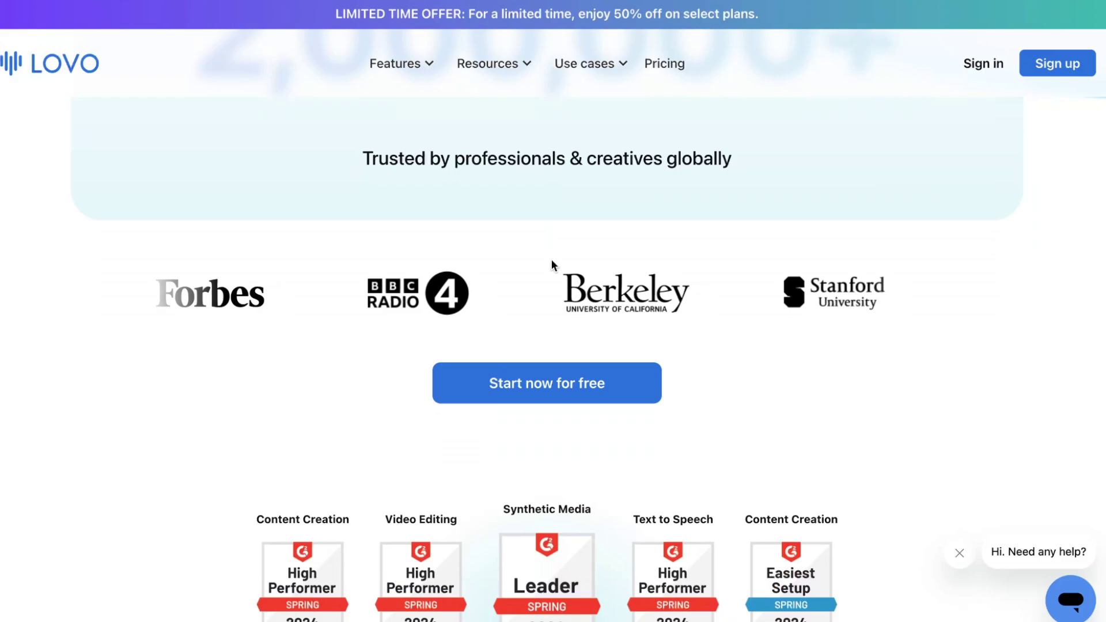
{"action": "scroll", "coordinate": [551, 264], "scroll_direction": "down", "scroll_amount": 8}
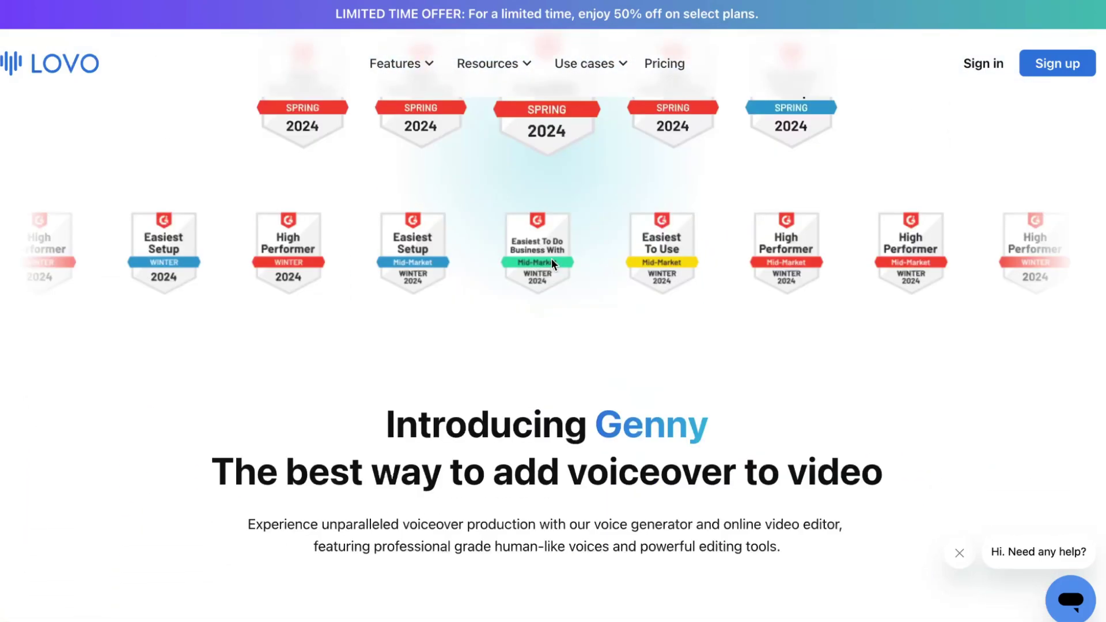
{"action": "scroll", "coordinate": [552, 264], "scroll_direction": "down", "scroll_amount": 20}
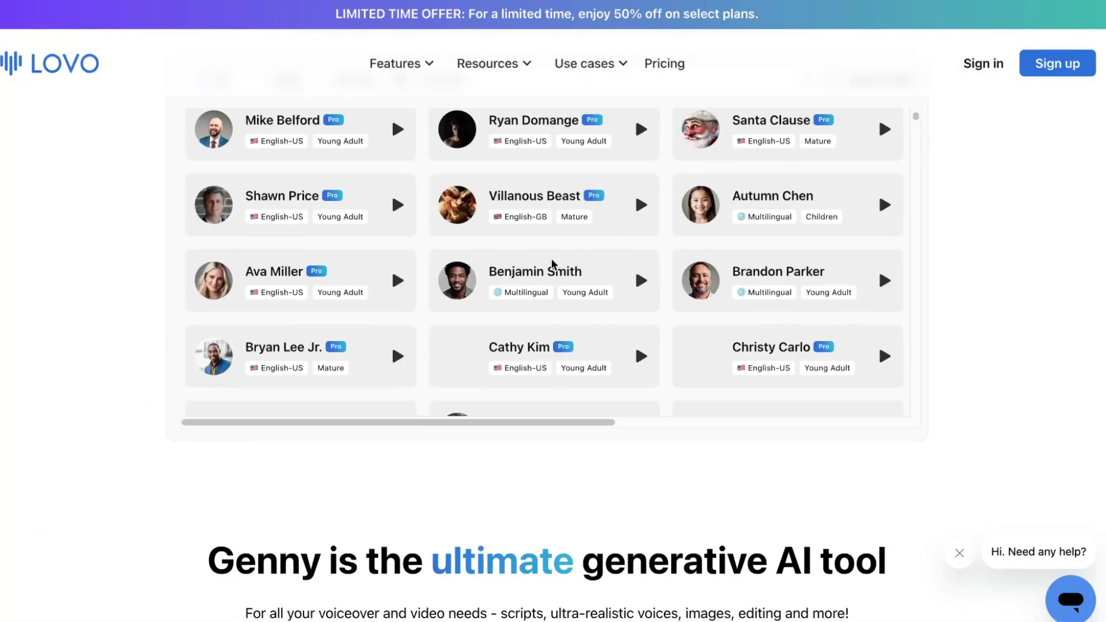
{"action": "scroll", "coordinate": [552, 264], "scroll_direction": "up", "scroll_amount": 10}
{"action": "scroll", "coordinate": [1000, 190], "scroll_direction": "up", "scroll_amount": 15}
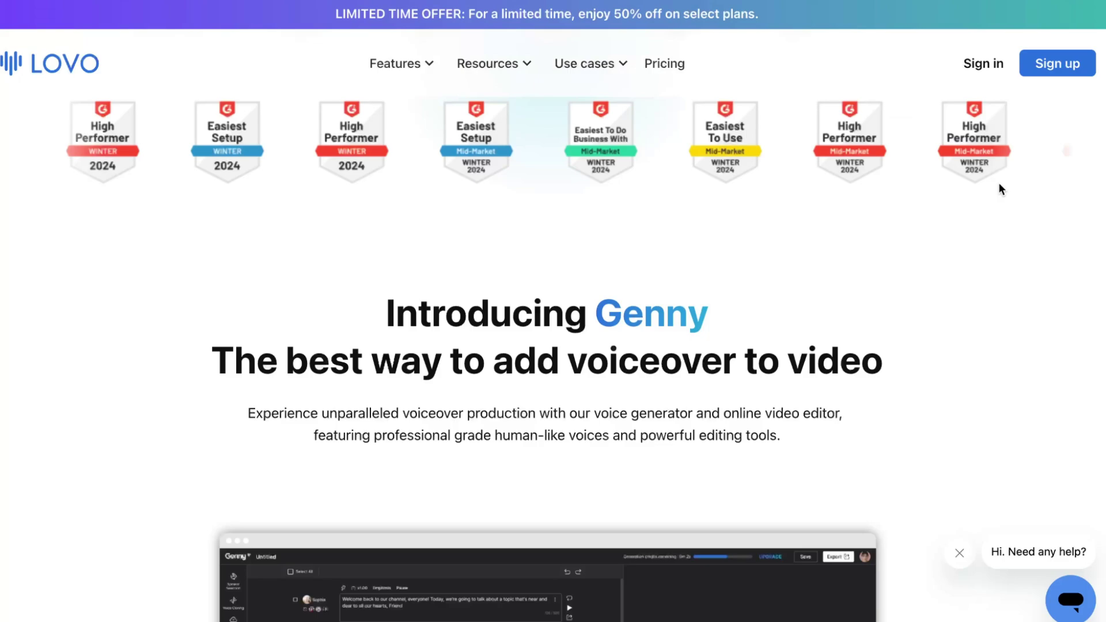
{"action": "scroll", "coordinate": [999, 190], "scroll_direction": "up", "scroll_amount": 15}
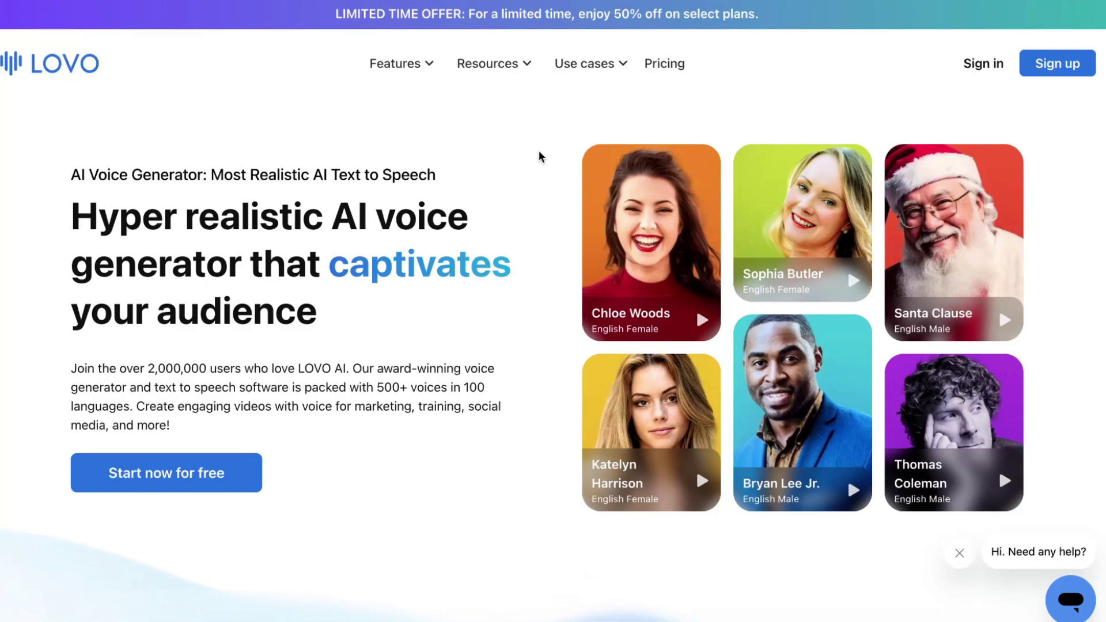
{"action": "scroll", "coordinate": [540, 157], "scroll_direction": "down", "scroll_amount": 1}
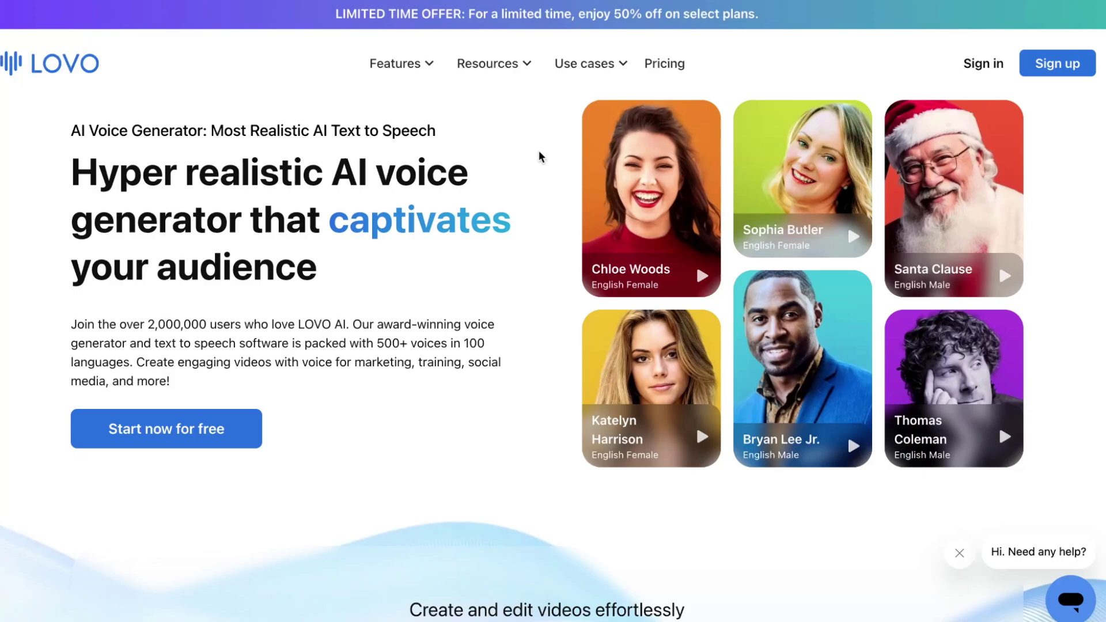
{"action": "left_click", "coordinate": [434, 67]}
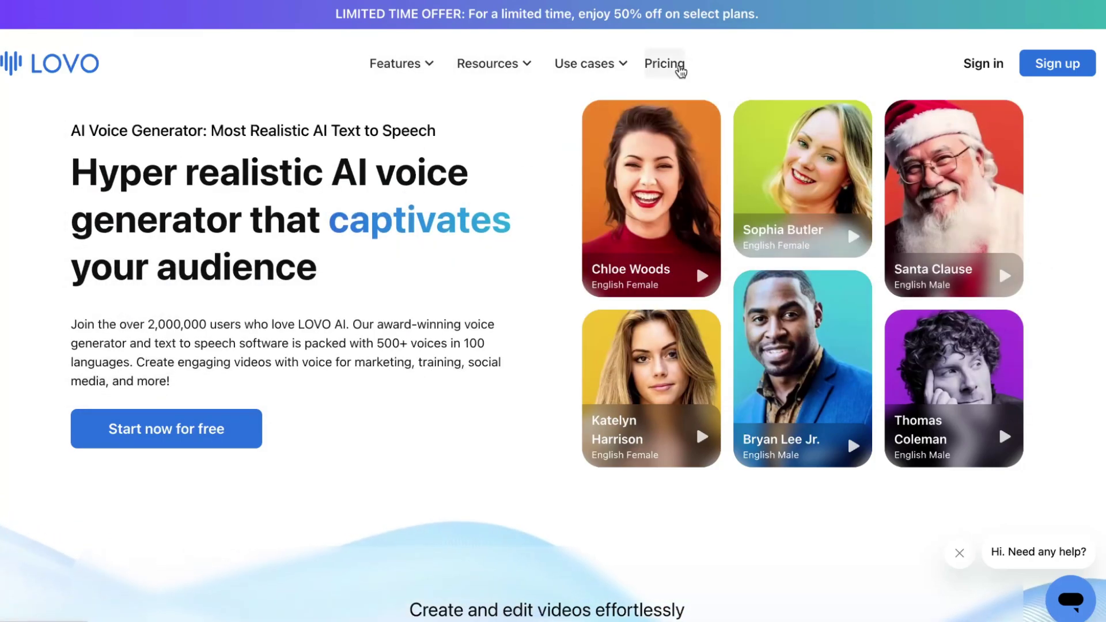
Review the LOVO pricing plans with monthly prices shown instead of yearly.
{"action": "left_click", "coordinate": [679, 67]}
{"action": "scroll", "coordinate": [496, 265], "scroll_direction": "down", "scroll_amount": 3}
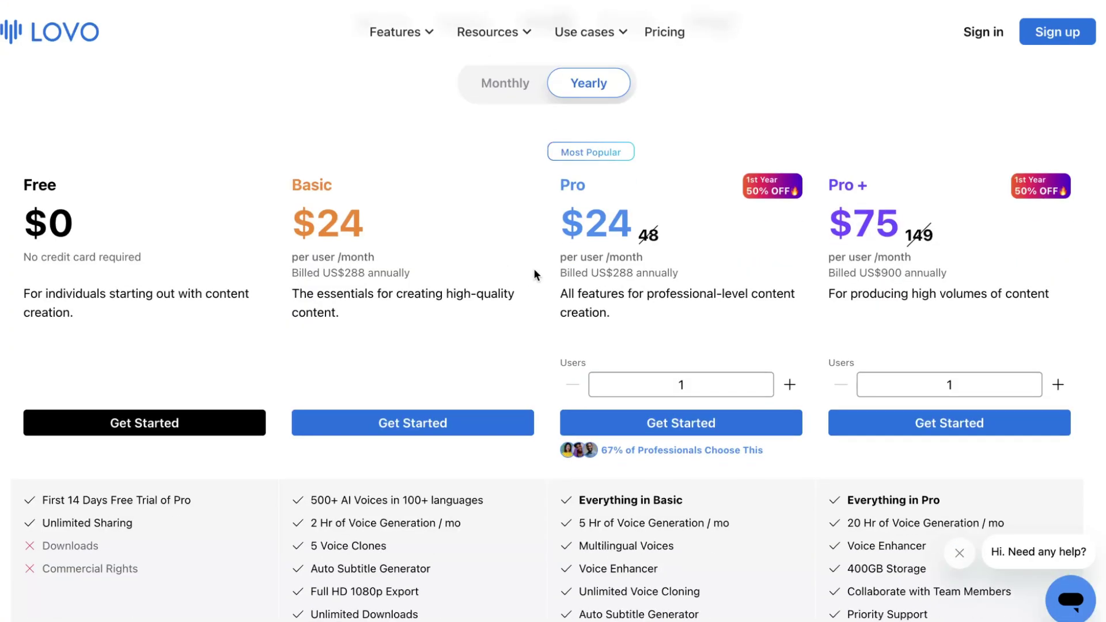
{"action": "scroll", "coordinate": [536, 268], "scroll_direction": "down", "scroll_amount": 1}
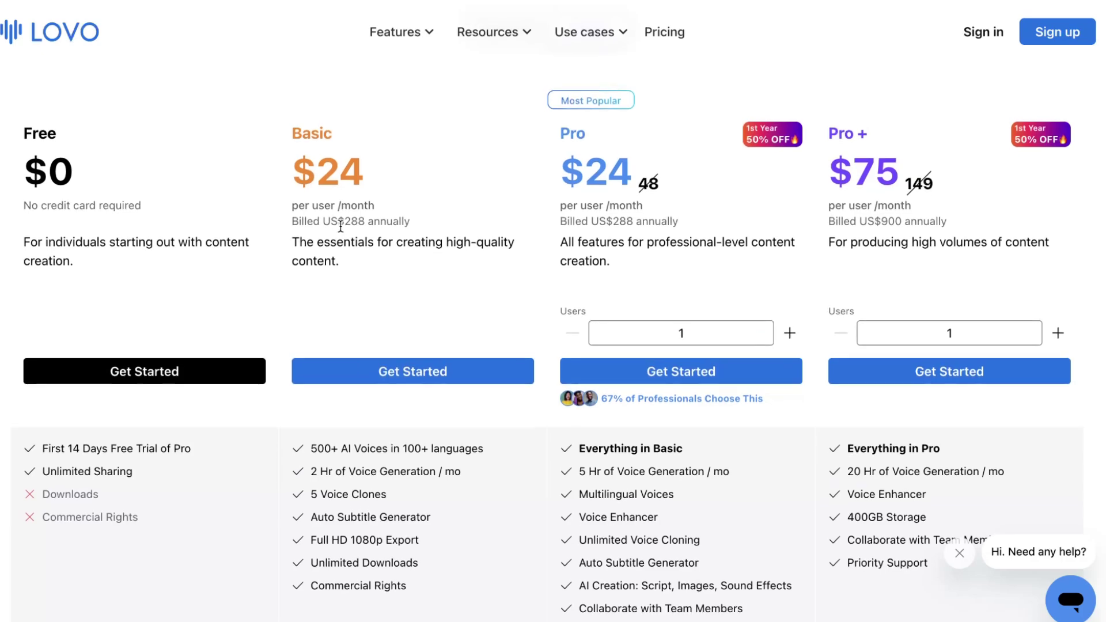
{"action": "scroll", "coordinate": [341, 235], "scroll_direction": "up", "scroll_amount": 1}
{"action": "scroll", "coordinate": [588, 228], "scroll_direction": "up", "scroll_amount": 1}
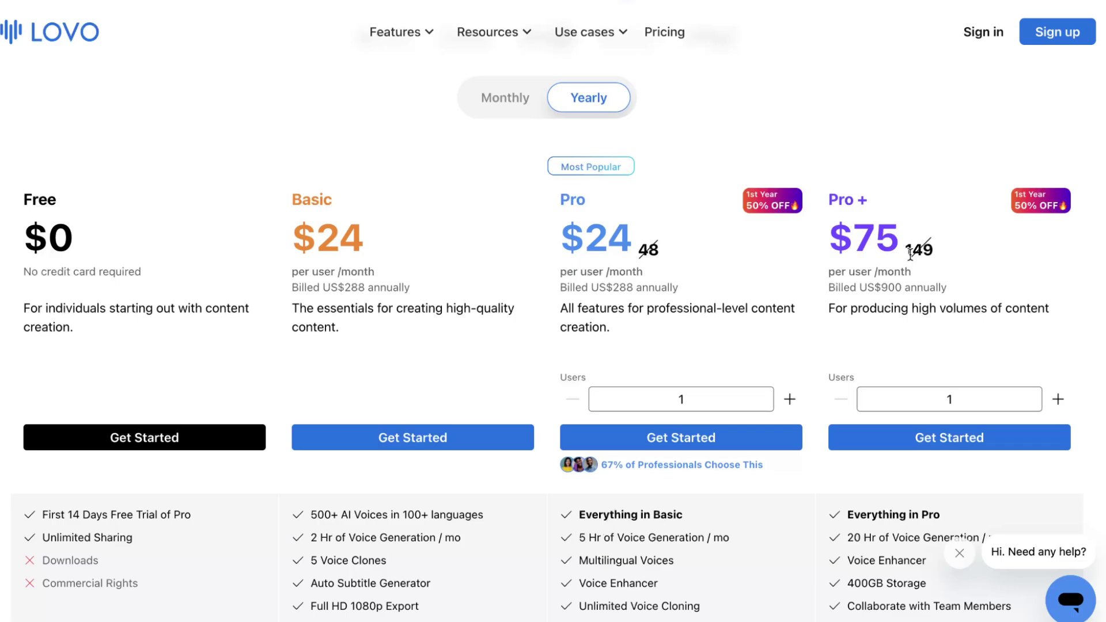
{"action": "left_click", "coordinate": [498, 106]}
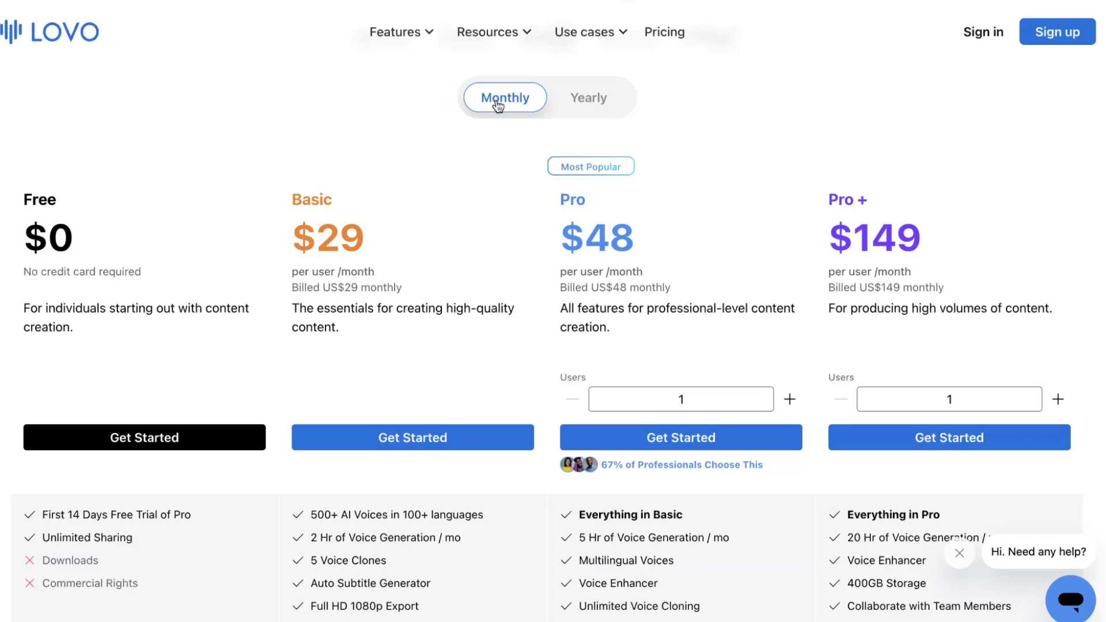
{"action": "scroll", "coordinate": [312, 432], "scroll_direction": "down", "scroll_amount": 2}
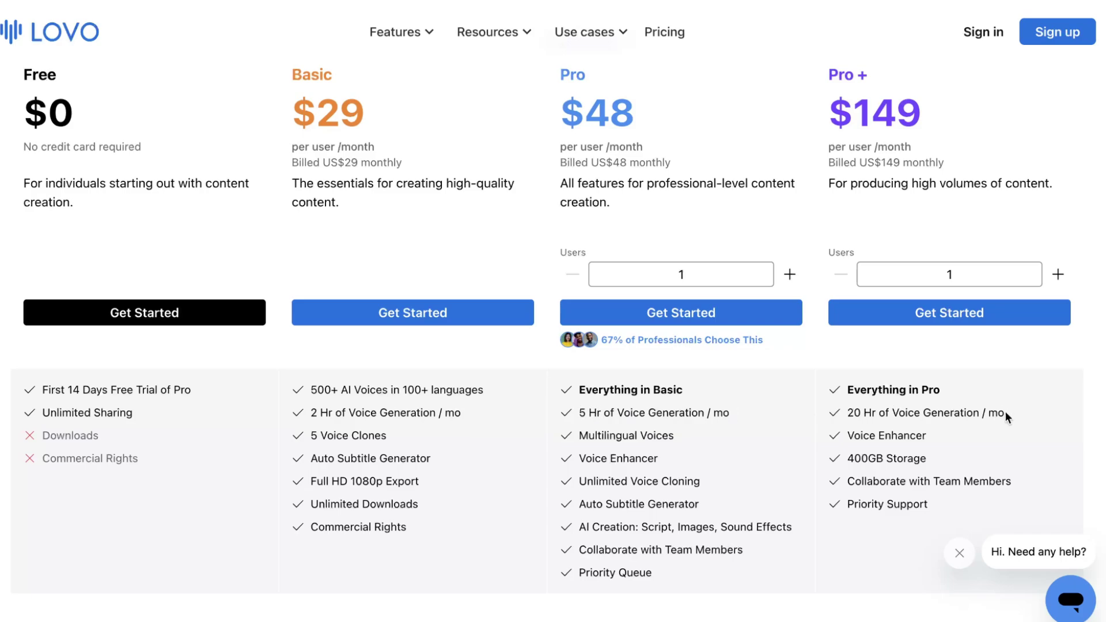
{"action": "scroll", "coordinate": [778, 425], "scroll_direction": "up", "scroll_amount": 4}
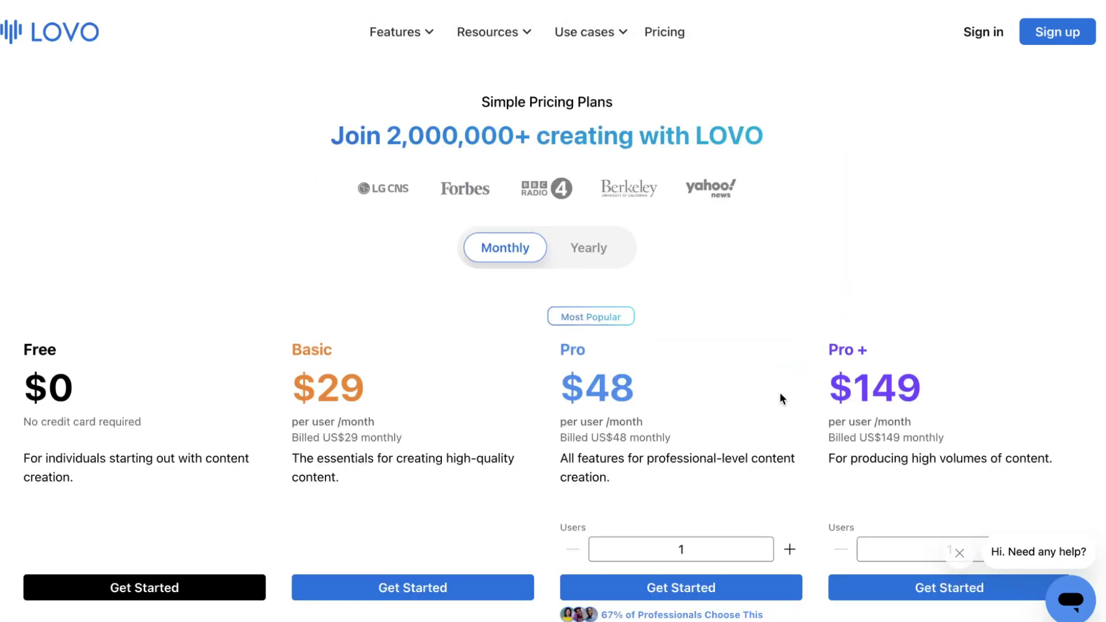
Return to the LOVO homepage and start a new AI Voice and Video project.
{"action": "left_click", "coordinate": [81, 33]}
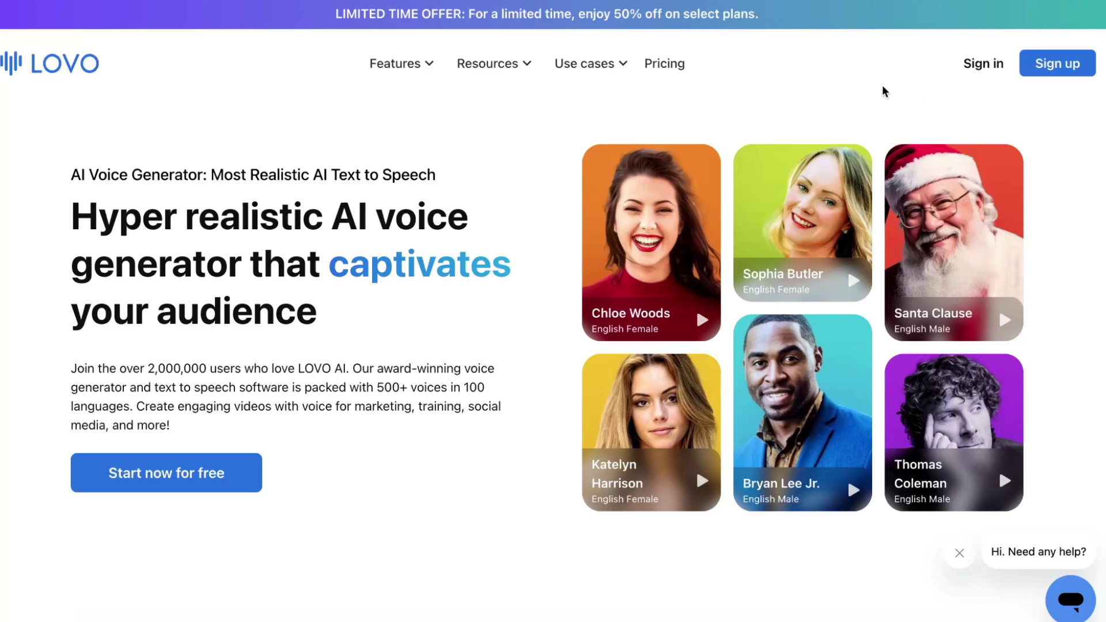
{"action": "scroll", "coordinate": [869, 94], "scroll_direction": "down", "scroll_amount": 8}
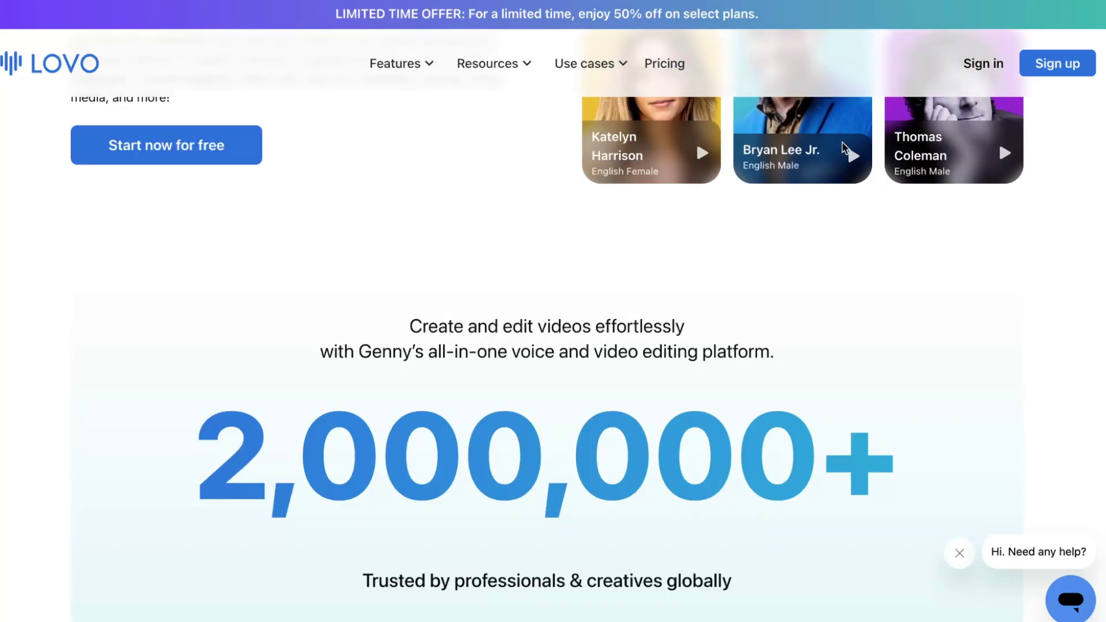
{"action": "scroll", "coordinate": [842, 148], "scroll_direction": "down", "scroll_amount": 5}
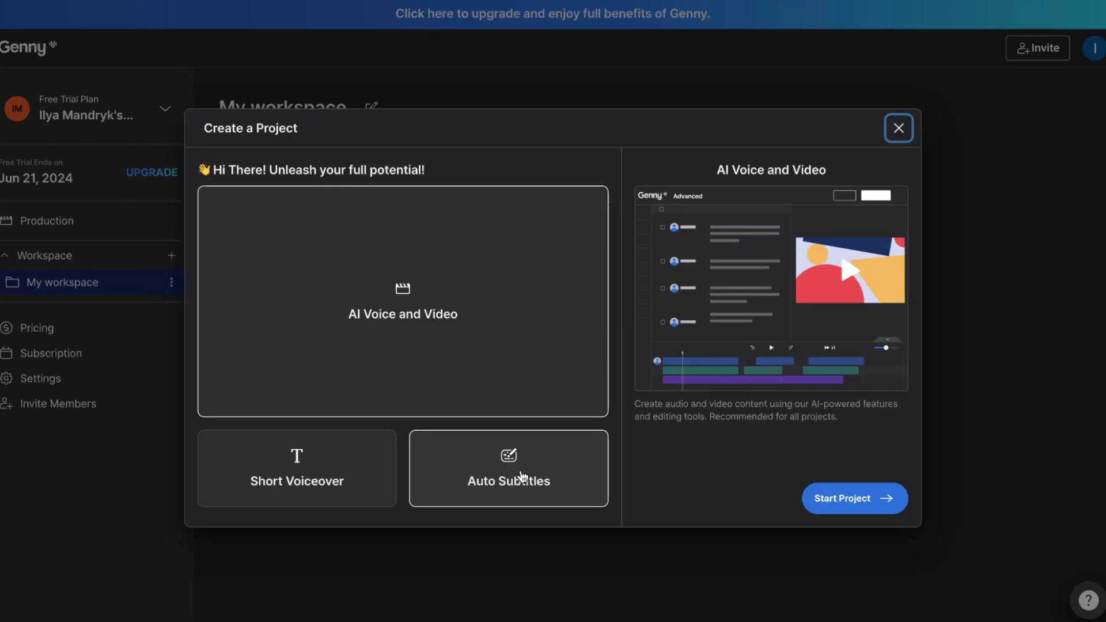
{"action": "left_click", "coordinate": [849, 496]}
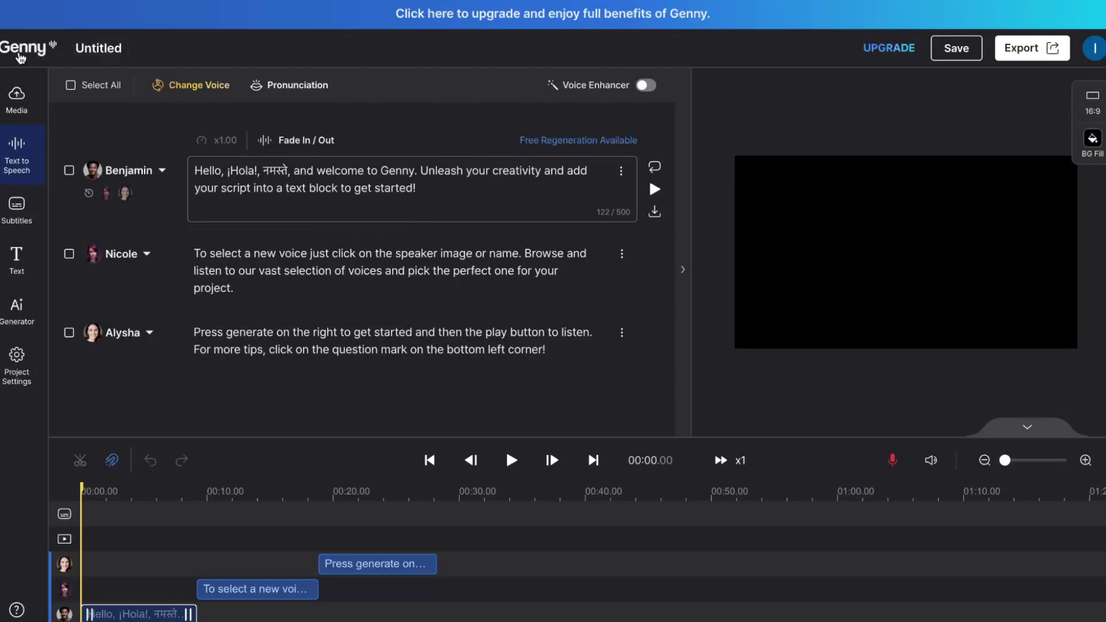
Save the Untitled project and return to the workspace, leaving its options menu unused.
{"action": "left_click", "coordinate": [31, 52]}
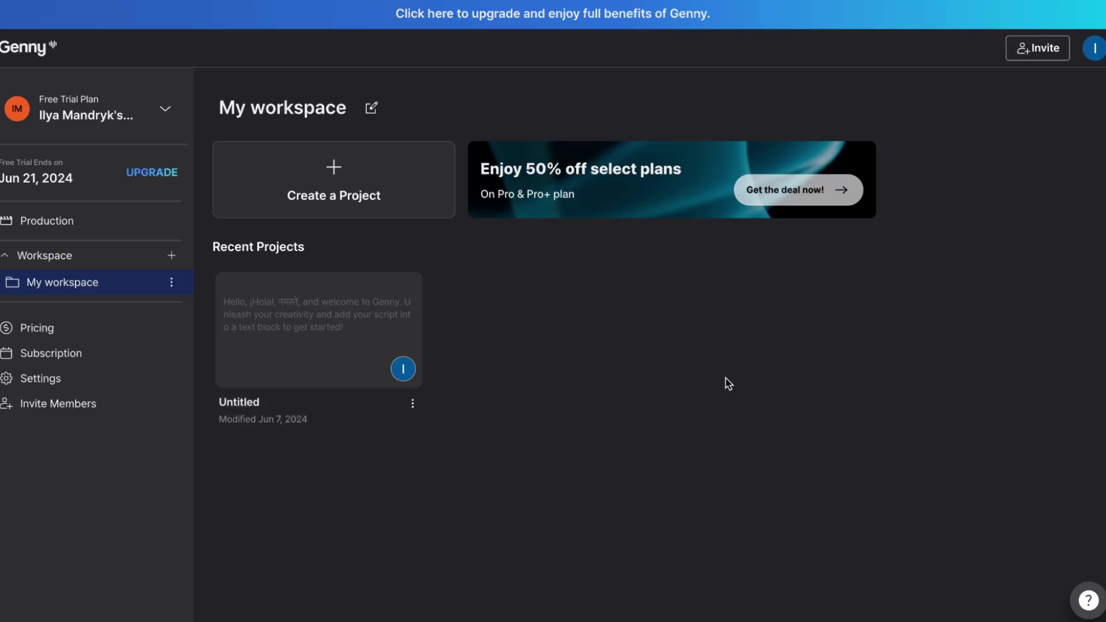
{"action": "left_click", "coordinate": [413, 403]}
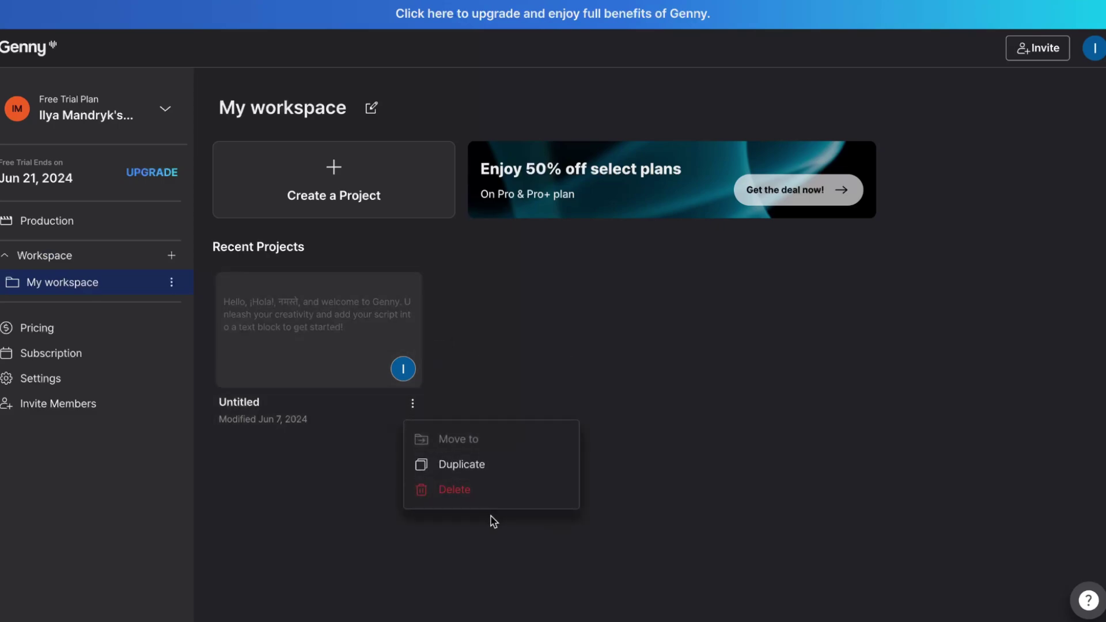
{"action": "left_click", "coordinate": [504, 378]}
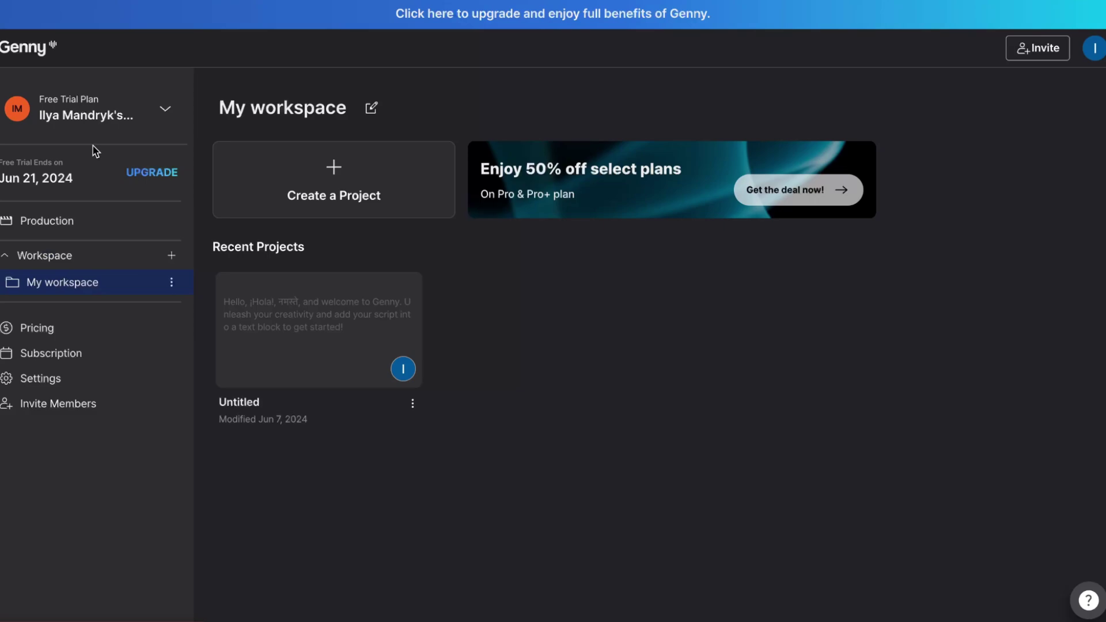
Go to the Production files page, which shows no files yet.
{"action": "left_click", "coordinate": [4, 258]}
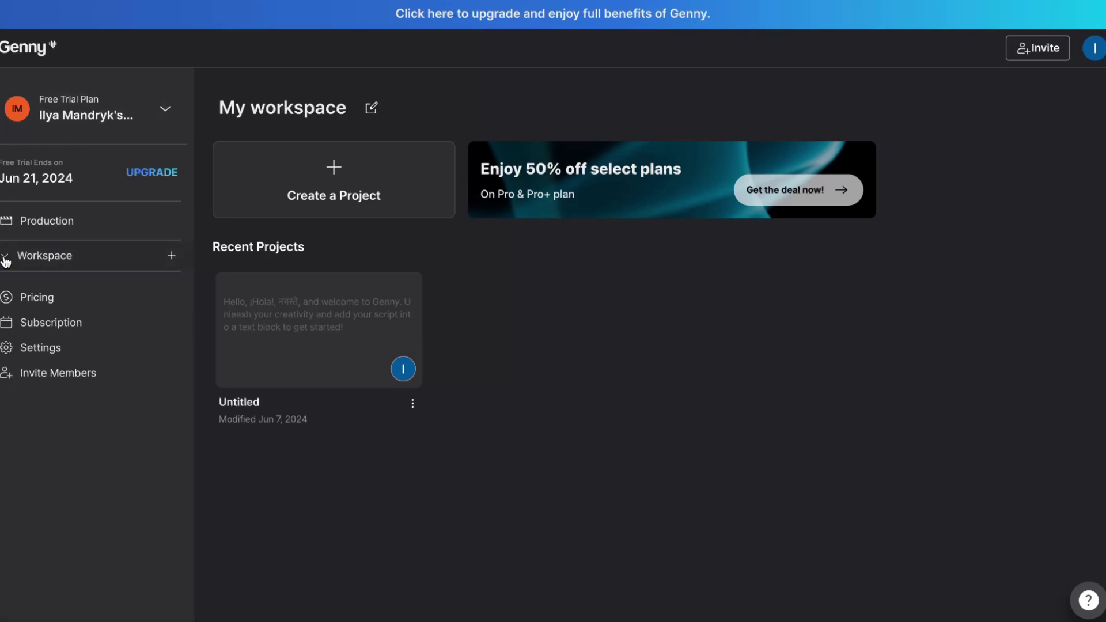
{"action": "left_click", "coordinate": [3, 257]}
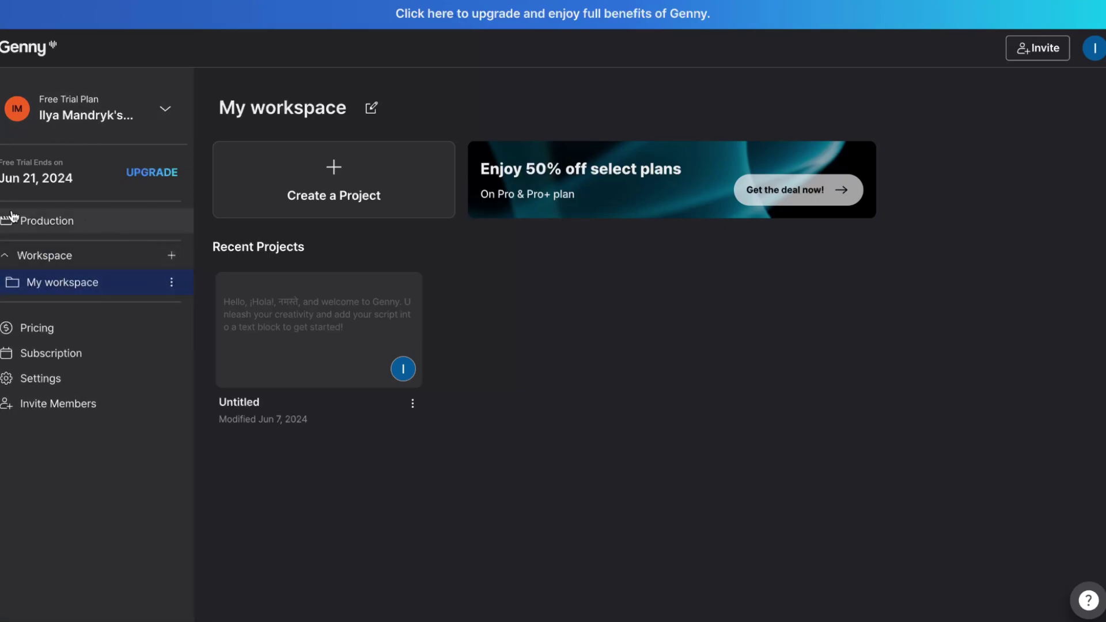
{"action": "left_click", "coordinate": [61, 229]}
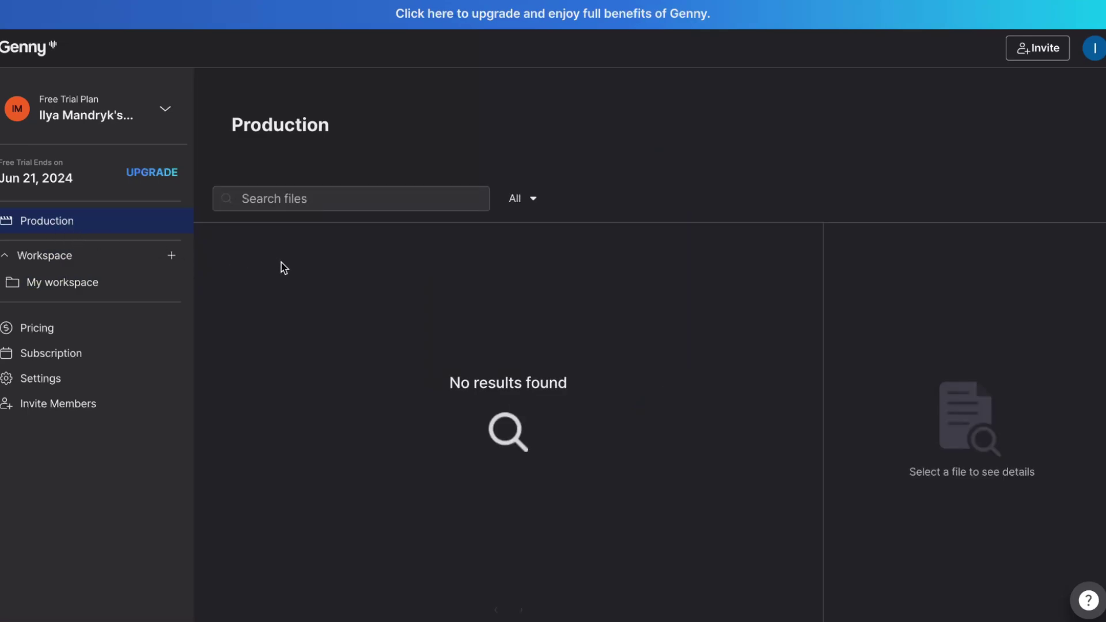
{"action": "left_click", "coordinate": [166, 109]}
{"action": "left_click", "coordinate": [167, 111]}
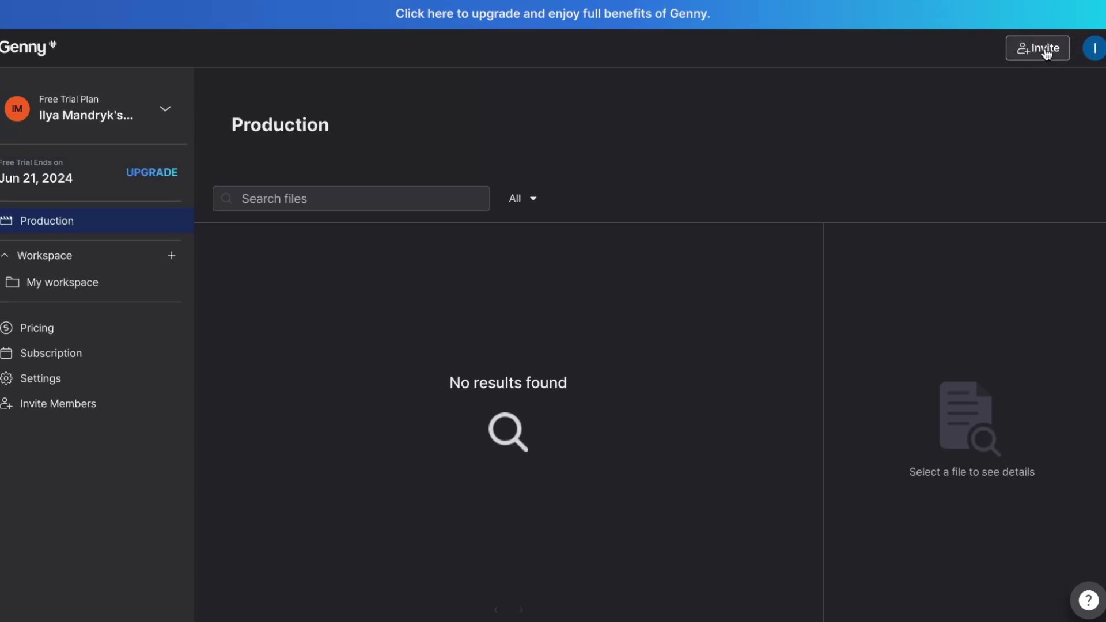
Reopen the Untitled project, keep the 16:9 aspect ratio, and bring up the media library.
{"action": "left_click", "coordinate": [74, 292]}
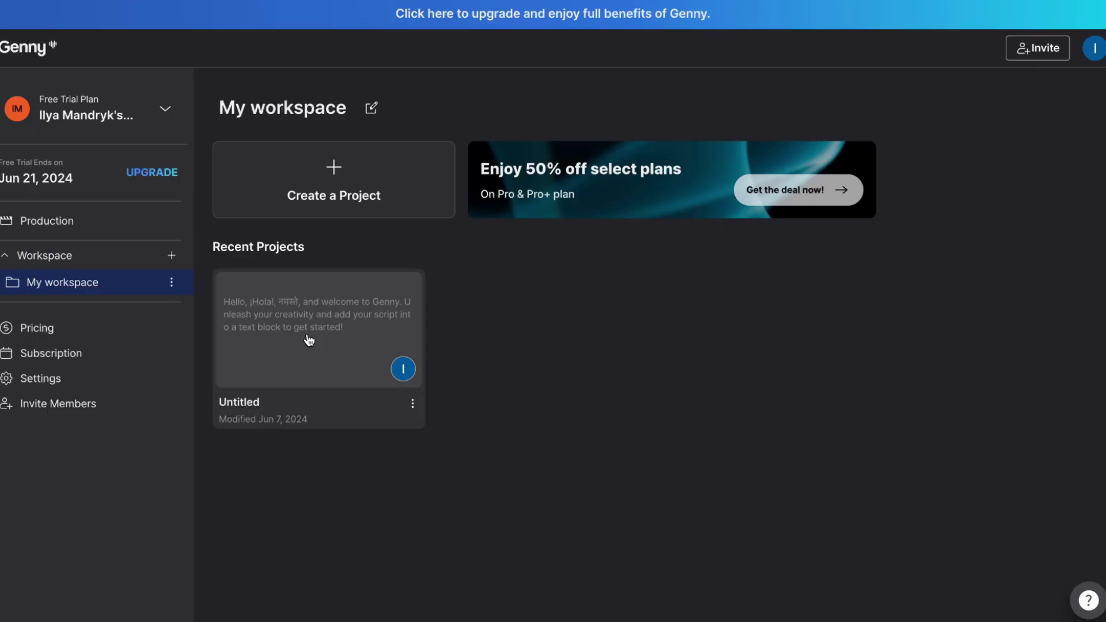
{"action": "left_click", "coordinate": [309, 340]}
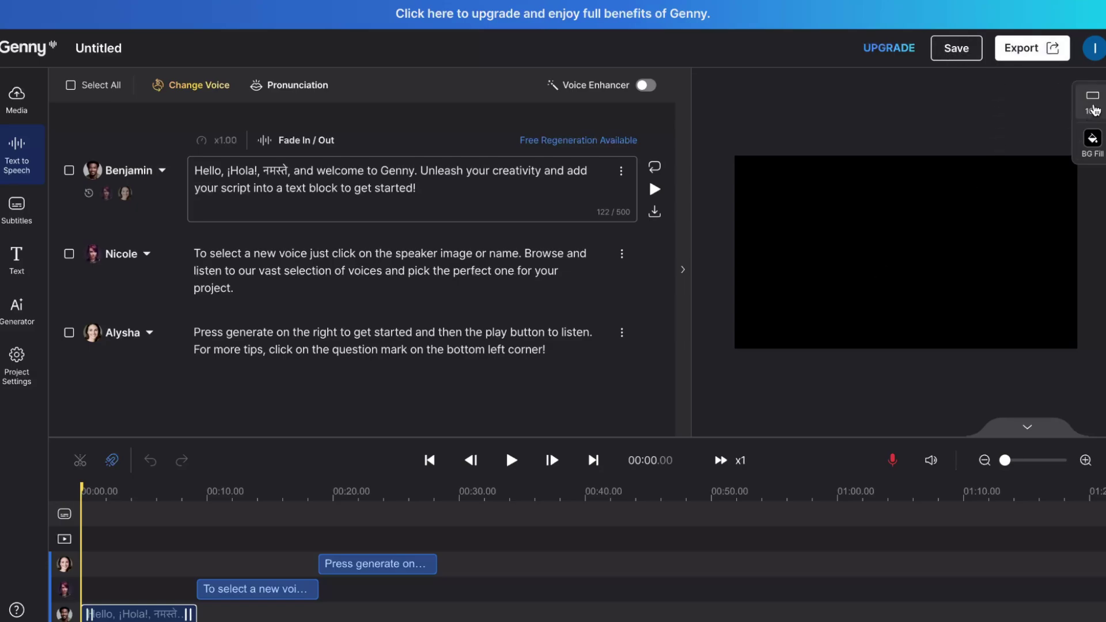
{"action": "left_click", "coordinate": [1094, 109]}
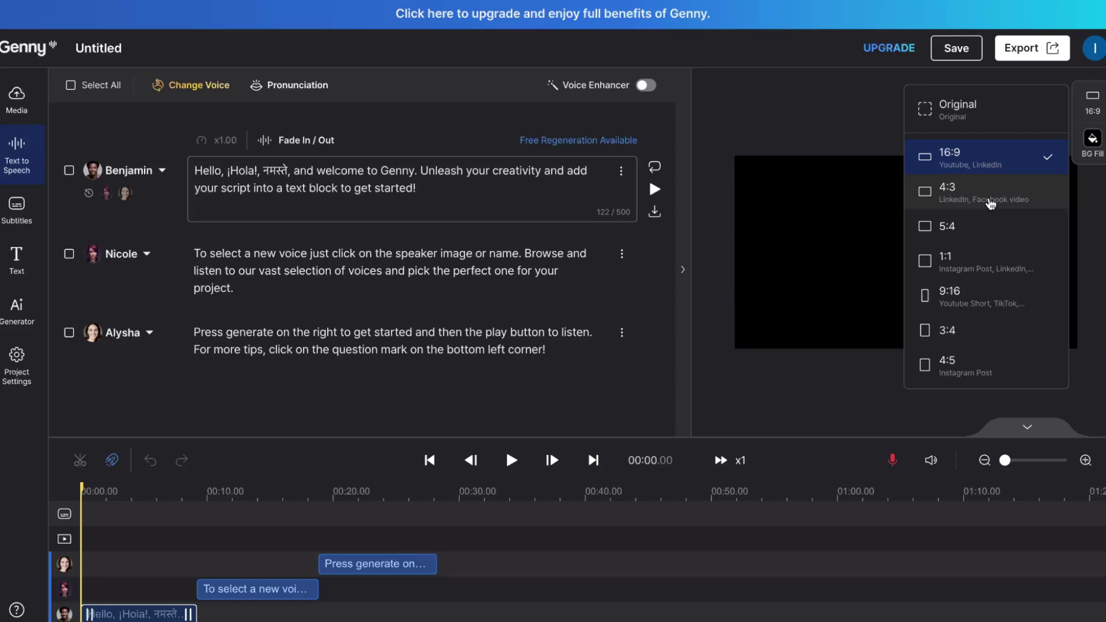
{"action": "left_click", "coordinate": [829, 124]}
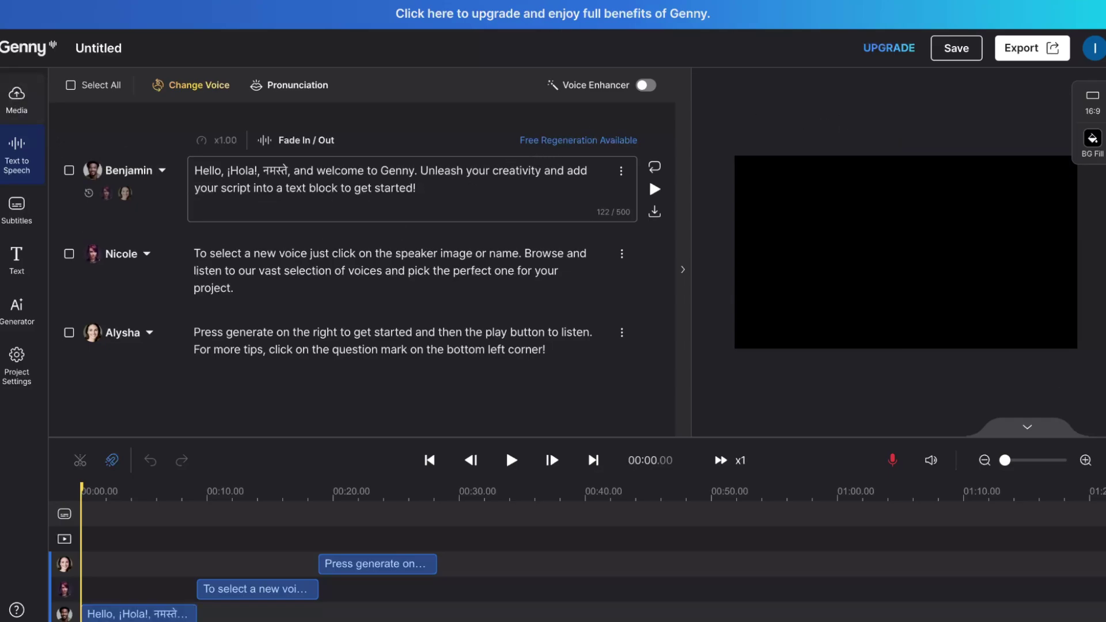
{"action": "left_click", "coordinate": [16, 110]}
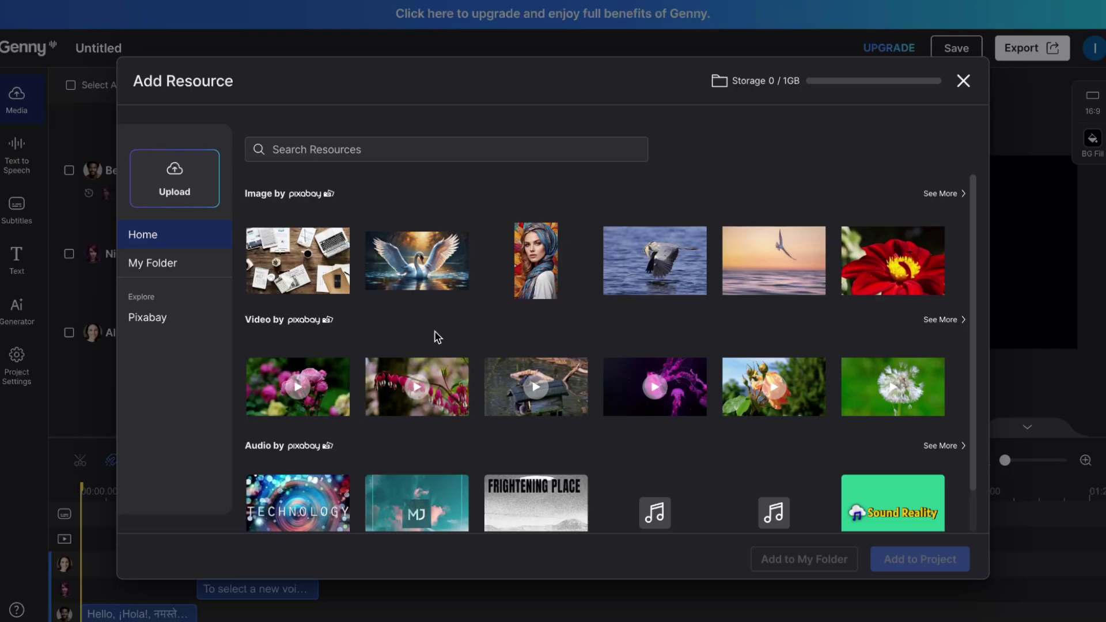
Close the media library, then view the subtitle options and the Text Templates panel.
{"action": "left_click", "coordinate": [964, 81]}
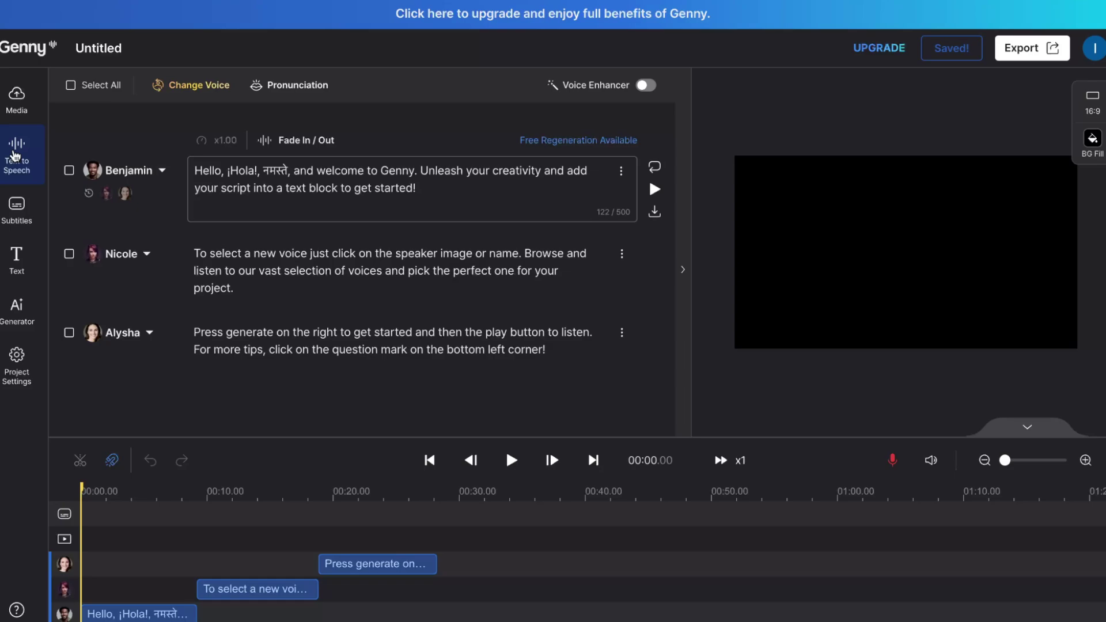
{"action": "left_click", "coordinate": [23, 216]}
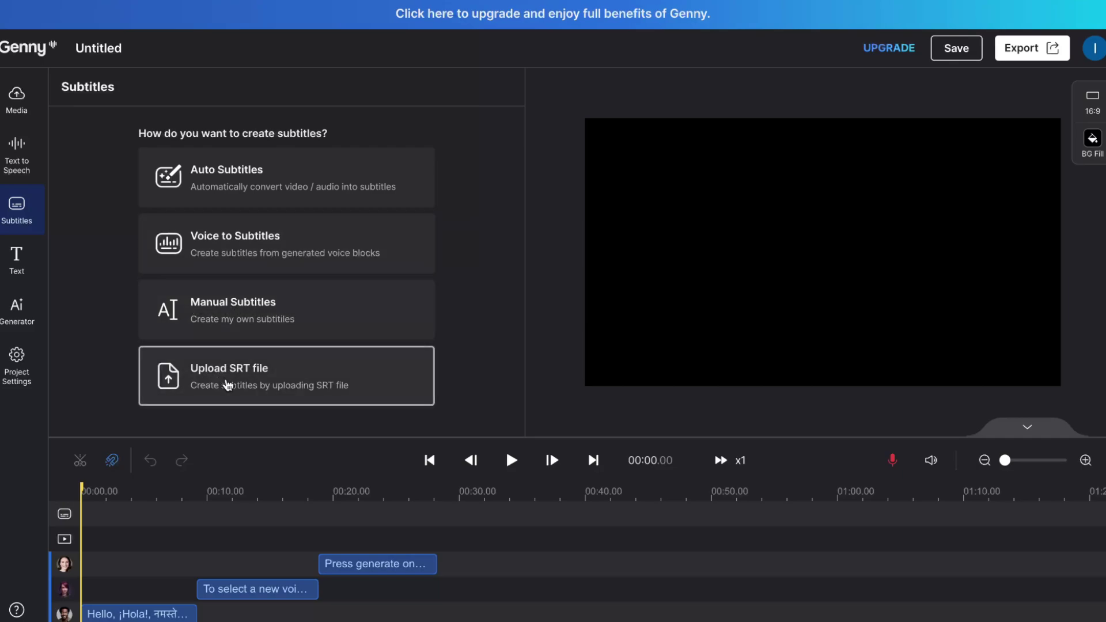
{"action": "left_click", "coordinate": [10, 266]}
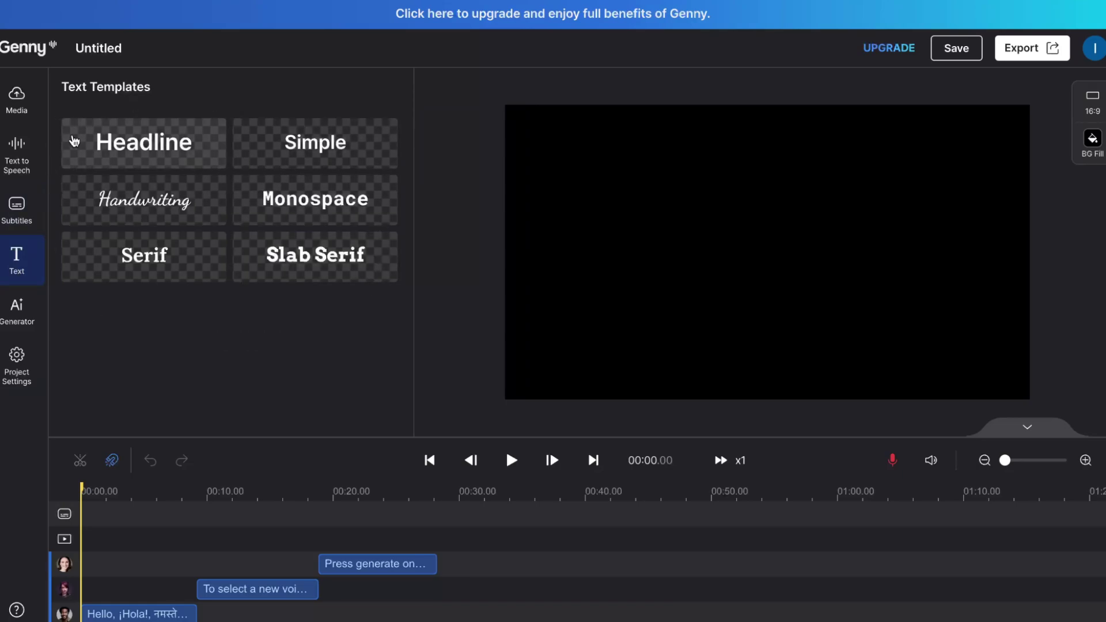
In the AI Generator, look at AI Sound Effect, then switch to AI Script.
{"action": "left_click", "coordinate": [15, 315]}
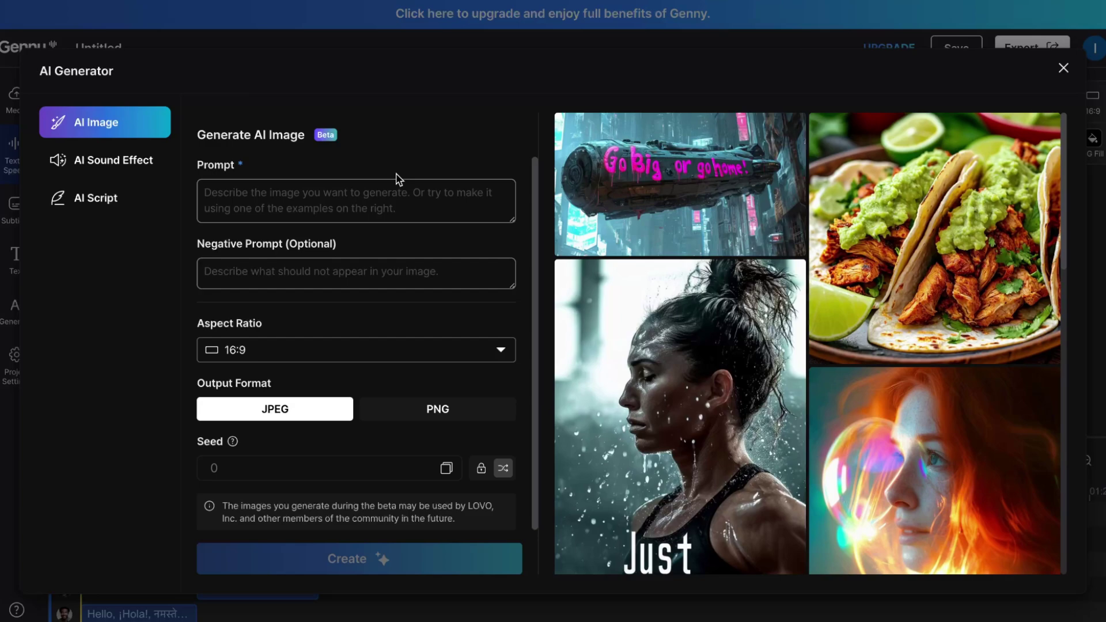
{"action": "left_click", "coordinate": [85, 171]}
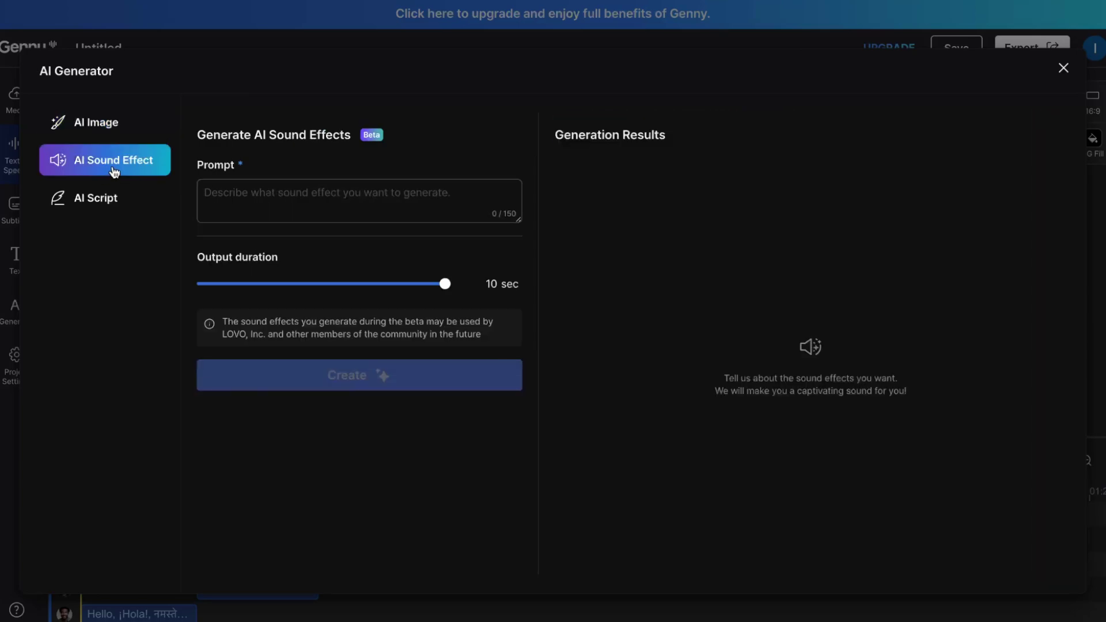
{"action": "left_click", "coordinate": [95, 204]}
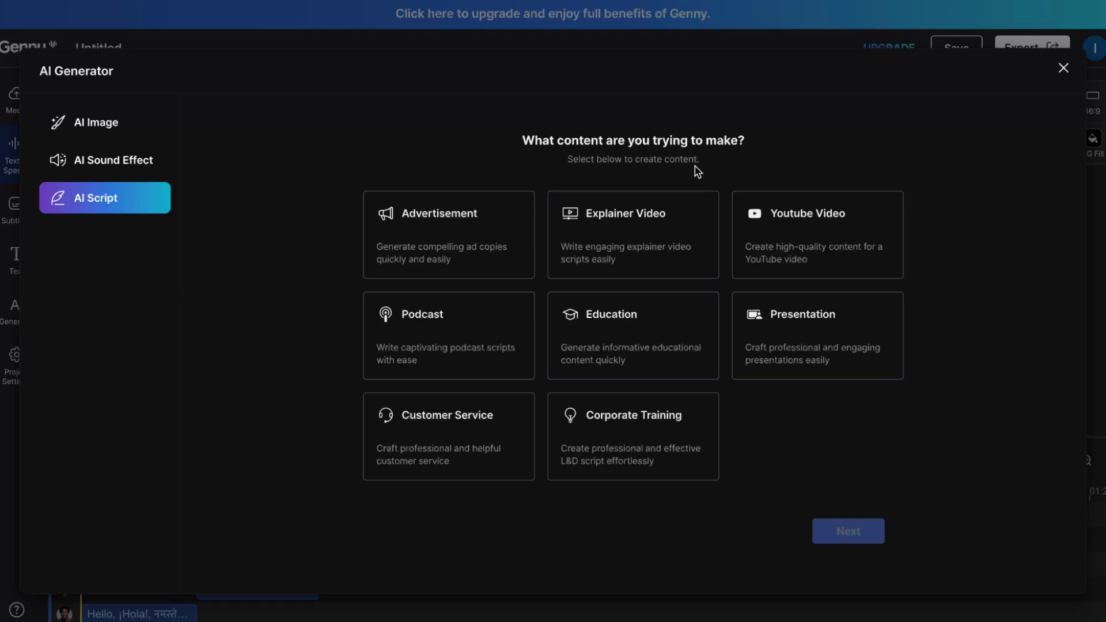
Choose an Explainer Video script with description 'Why nature is important' and audience adults.
{"action": "left_click", "coordinate": [663, 255]}
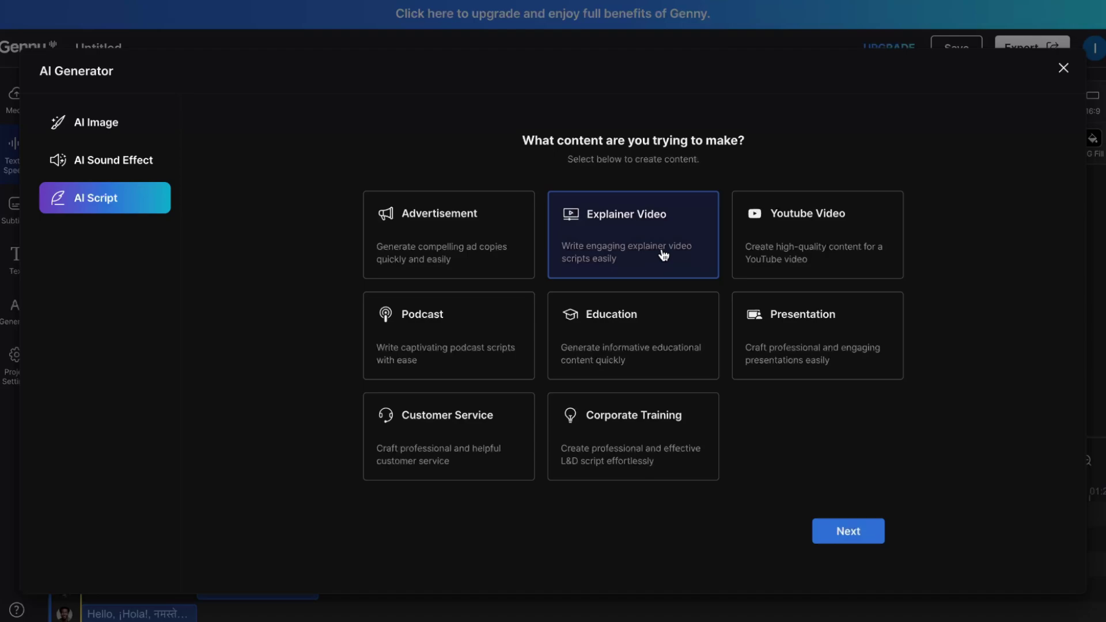
{"action": "left_click", "coordinate": [857, 538]}
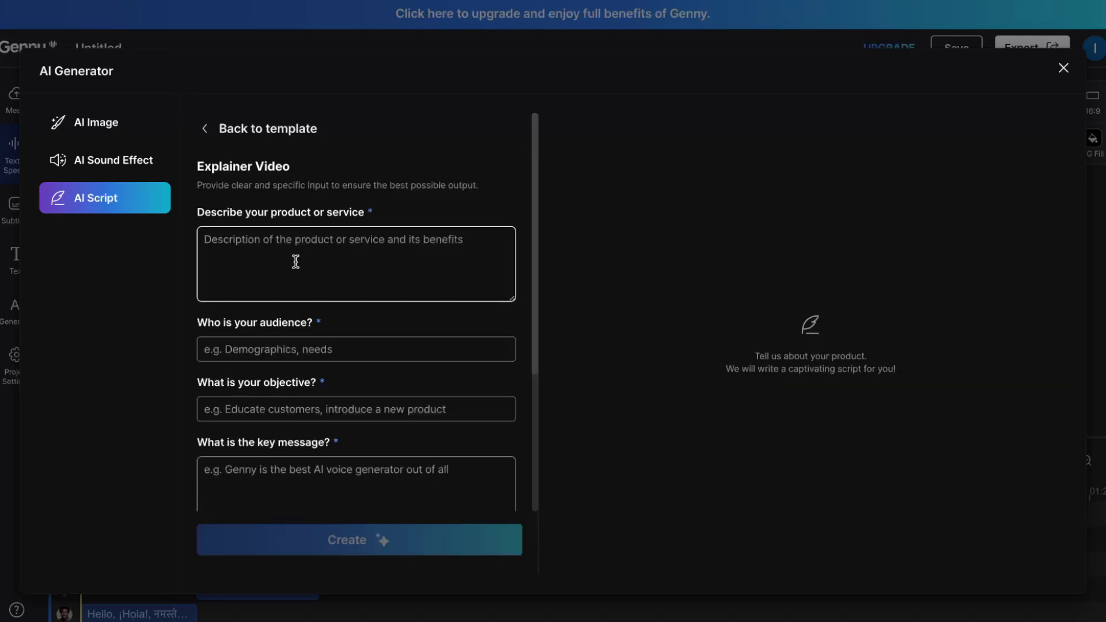
{"action": "left_click", "coordinate": [331, 246]}
{"action": "type", "text": "Why nature is important"}
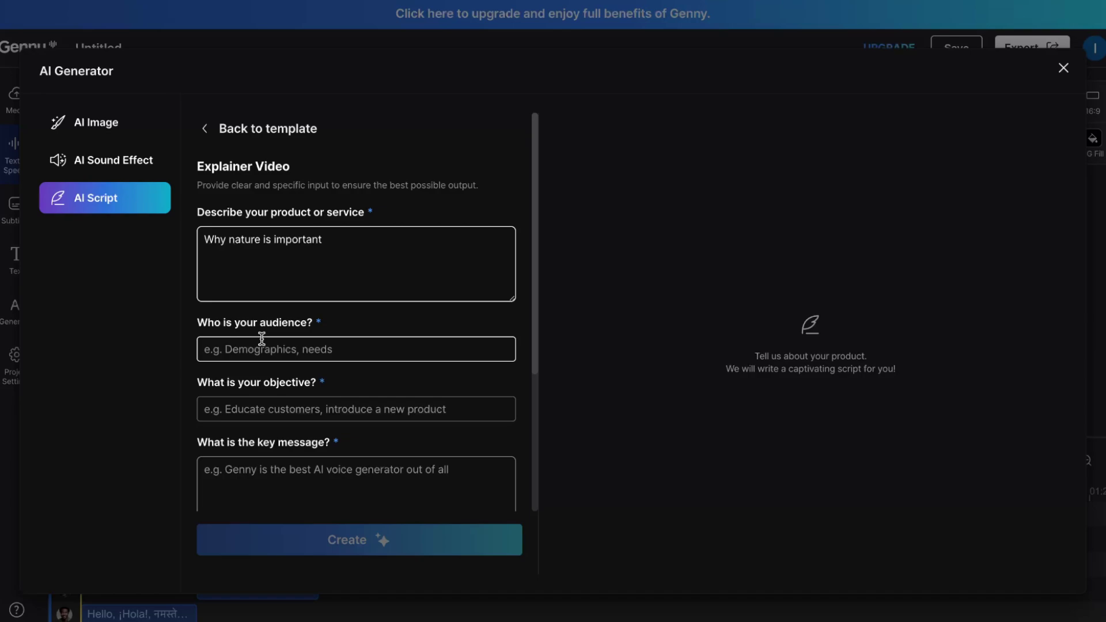
{"action": "left_click", "coordinate": [313, 346]}
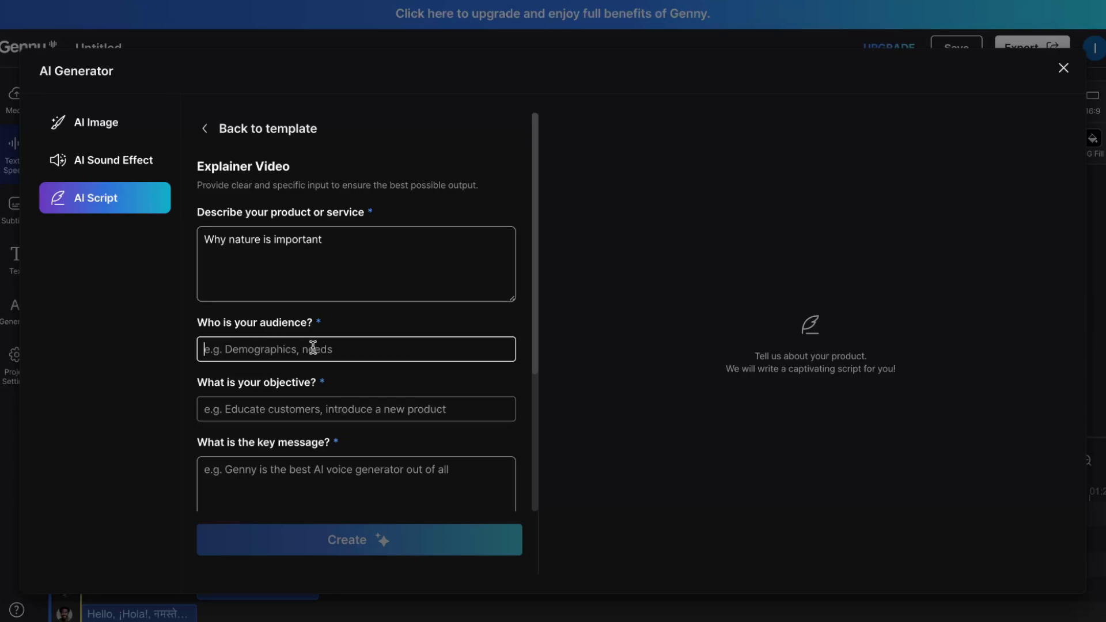
{"action": "type", "text": "adults"}
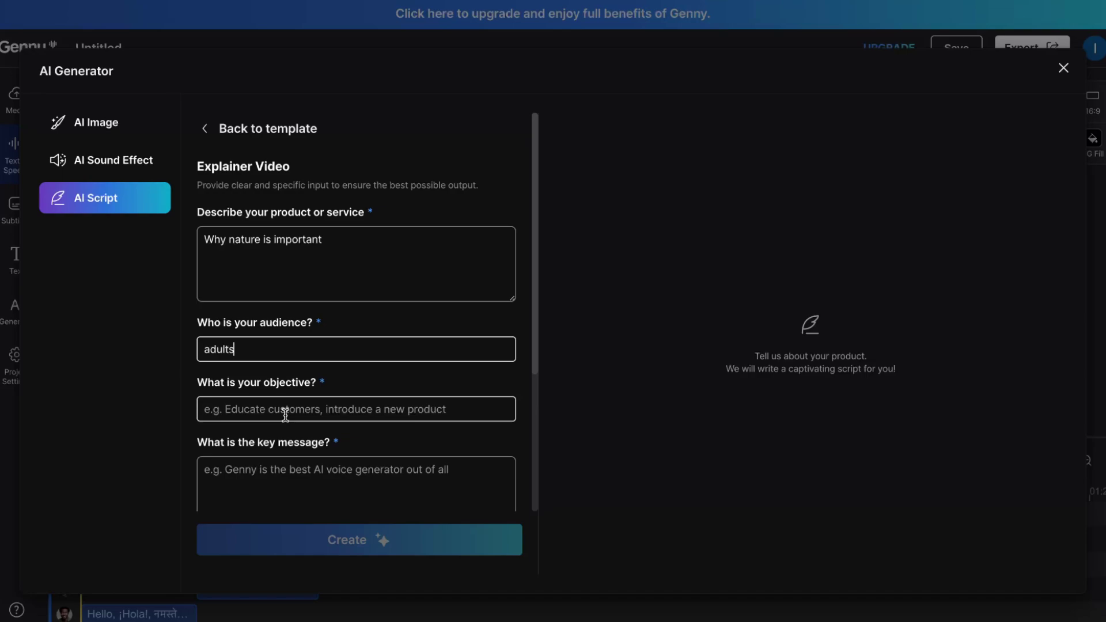
Set the objective to educate and the key message to 'nature is important'.
{"action": "left_click", "coordinate": [322, 413]}
{"action": "type", "text": "educate"}
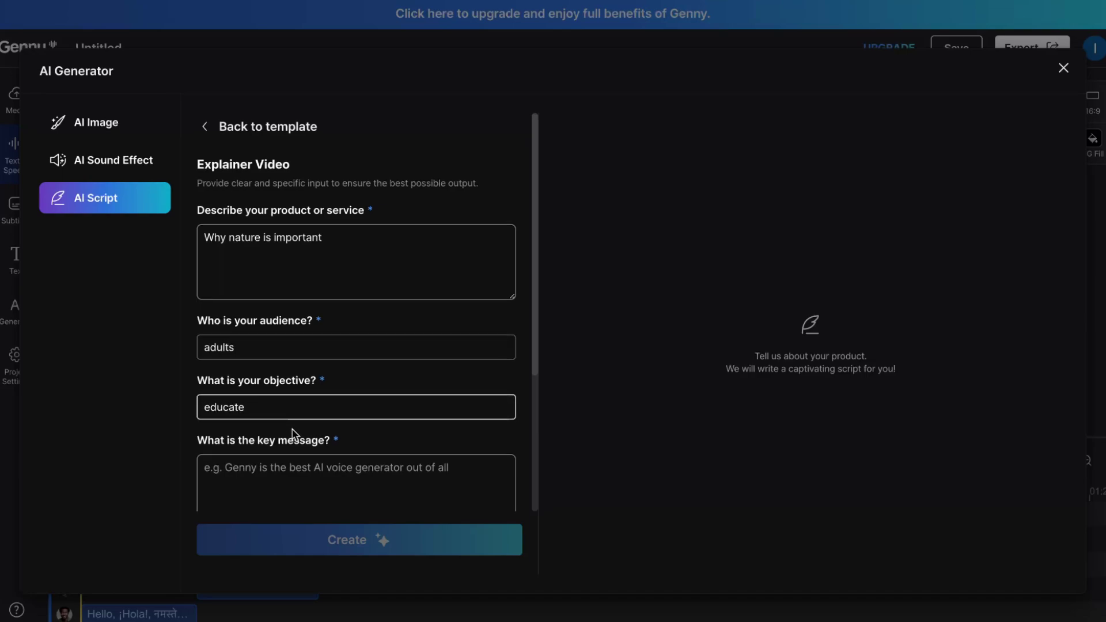
{"action": "scroll", "coordinate": [305, 429], "scroll_direction": "down", "scroll_amount": 3}
{"action": "scroll", "coordinate": [346, 343], "scroll_direction": "down", "scroll_amount": 1}
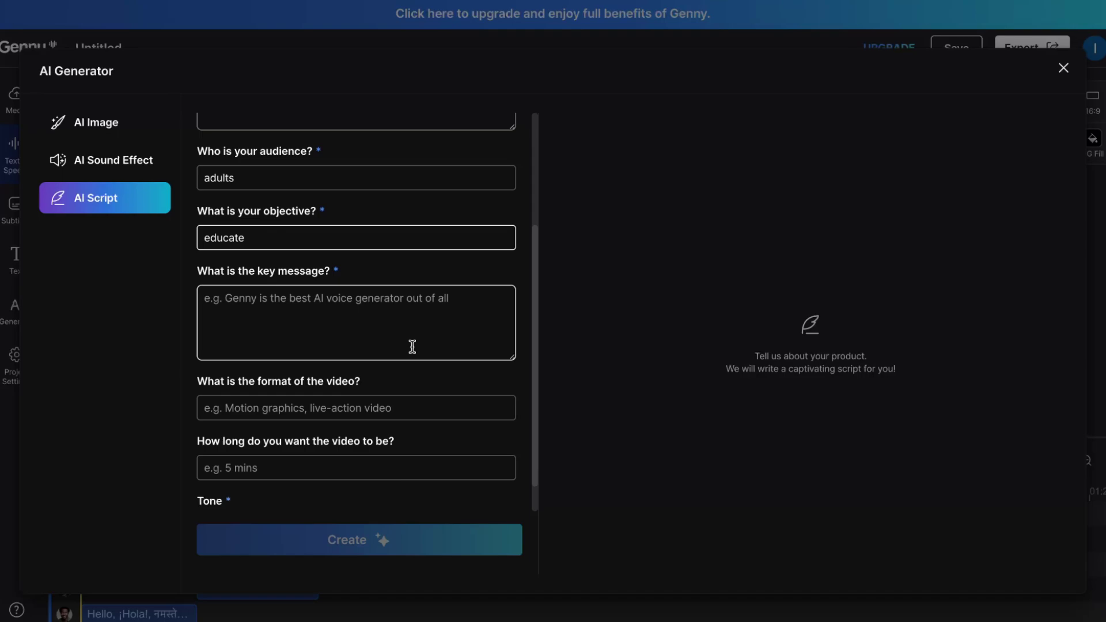
{"action": "left_click", "coordinate": [368, 303]}
{"action": "type", "text": "nature is important"}
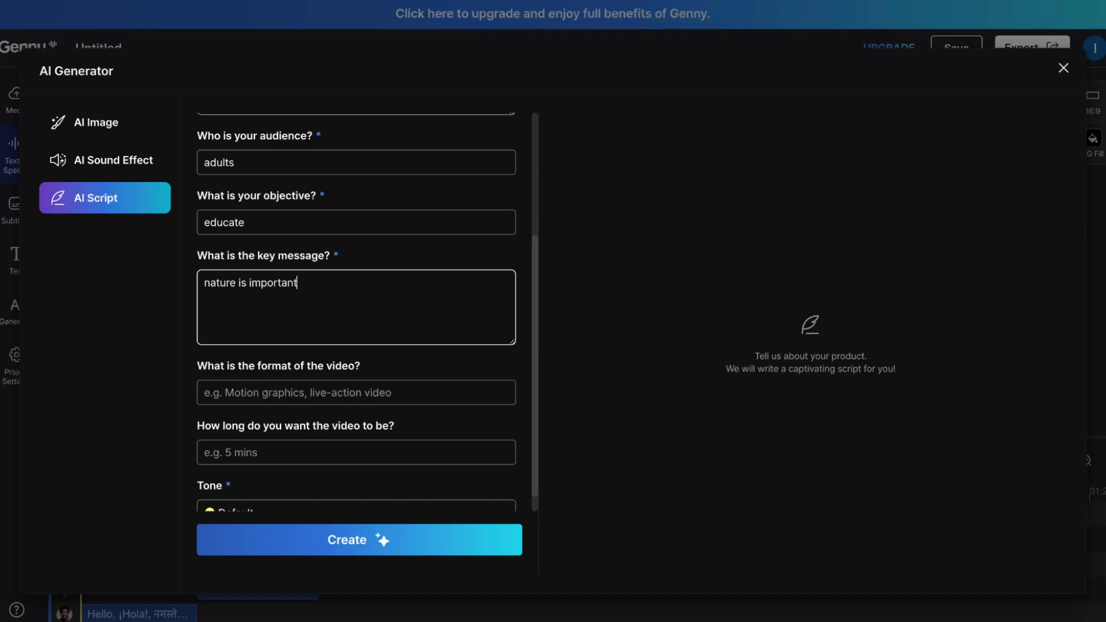
{"action": "scroll", "coordinate": [378, 318], "scroll_direction": "down", "scroll_amount": 1}
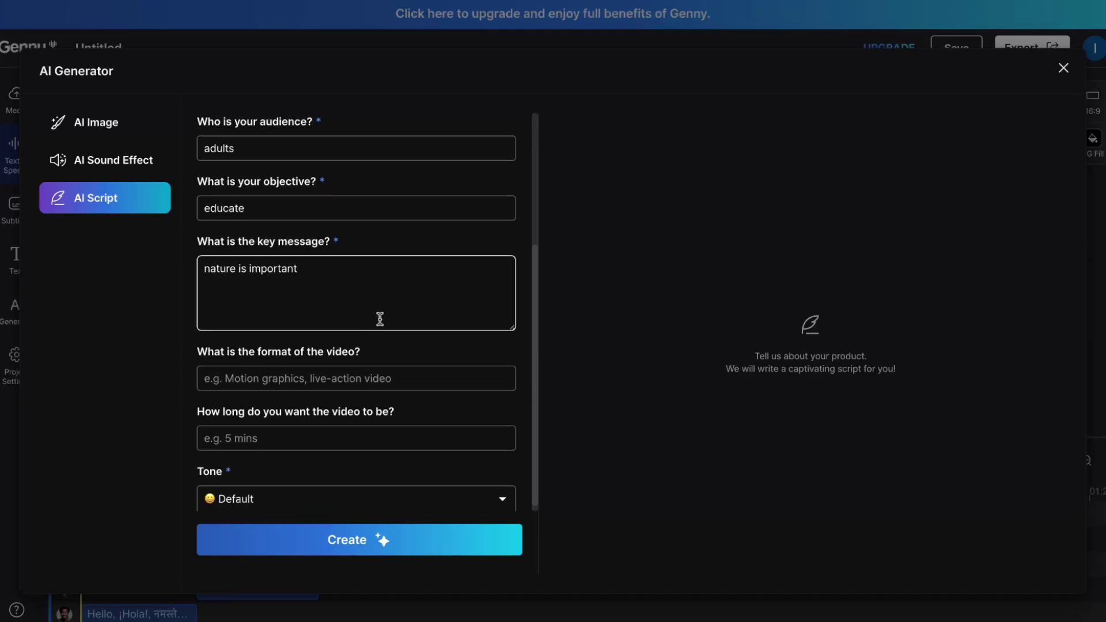
Generate an Entertaining-tone script, 'The Marvels of Nature: Why It Matters', and select all its text.
{"action": "left_click", "coordinate": [278, 499]}
{"action": "left_click", "coordinate": [279, 380]}
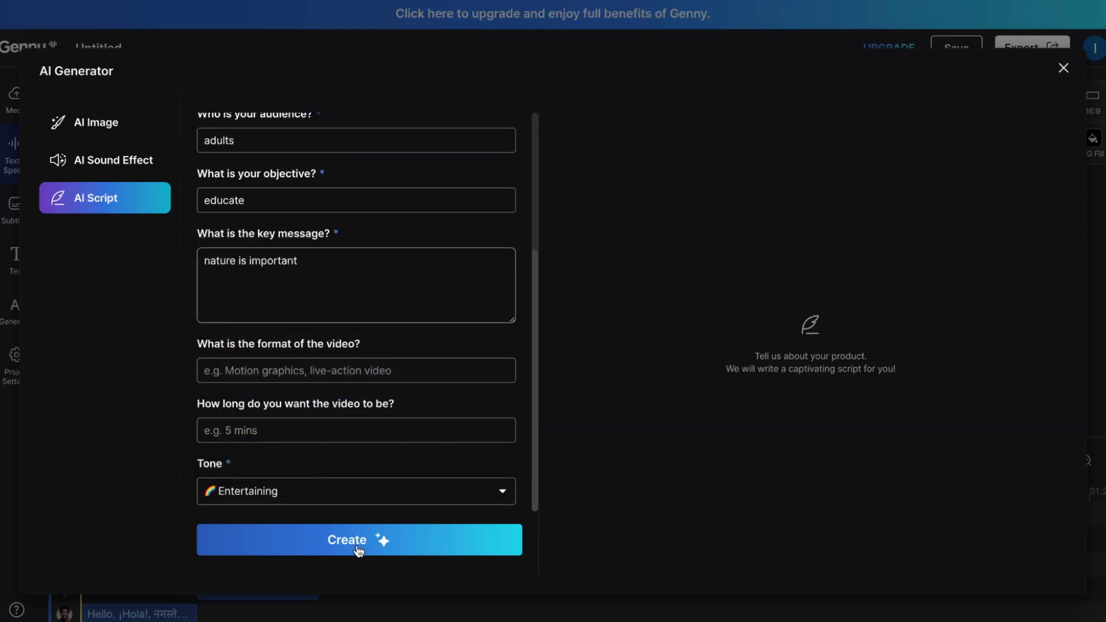
{"action": "left_click", "coordinate": [358, 546]}
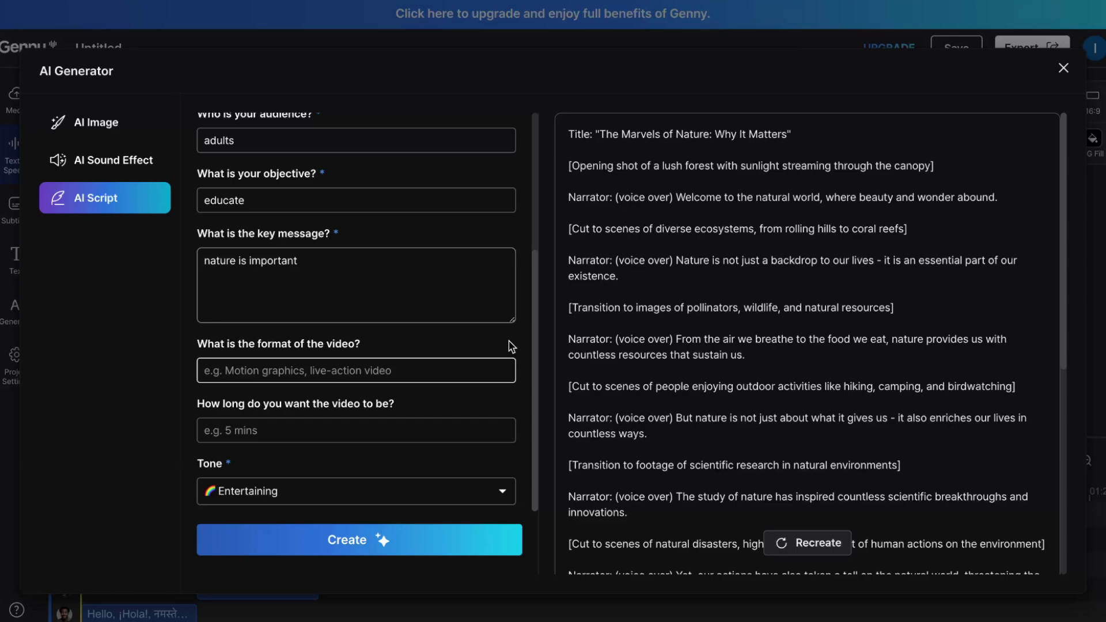
{"action": "scroll", "coordinate": [675, 353], "scroll_direction": "down", "scroll_amount": 6}
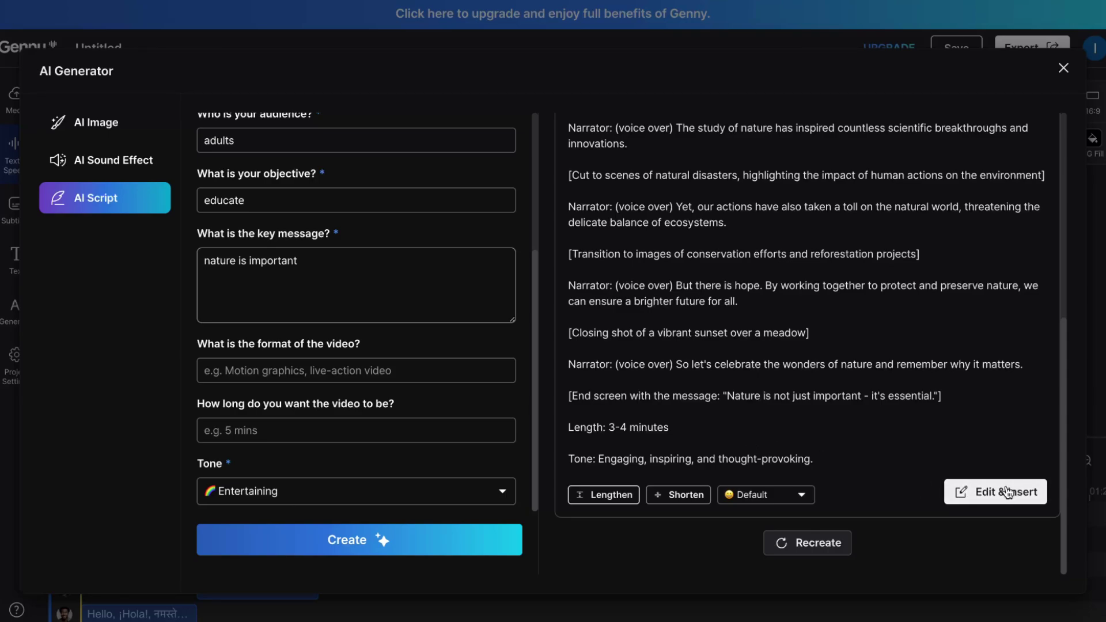
{"action": "left_click", "coordinate": [1007, 492]}
{"action": "key", "text": "ctrl+a"}
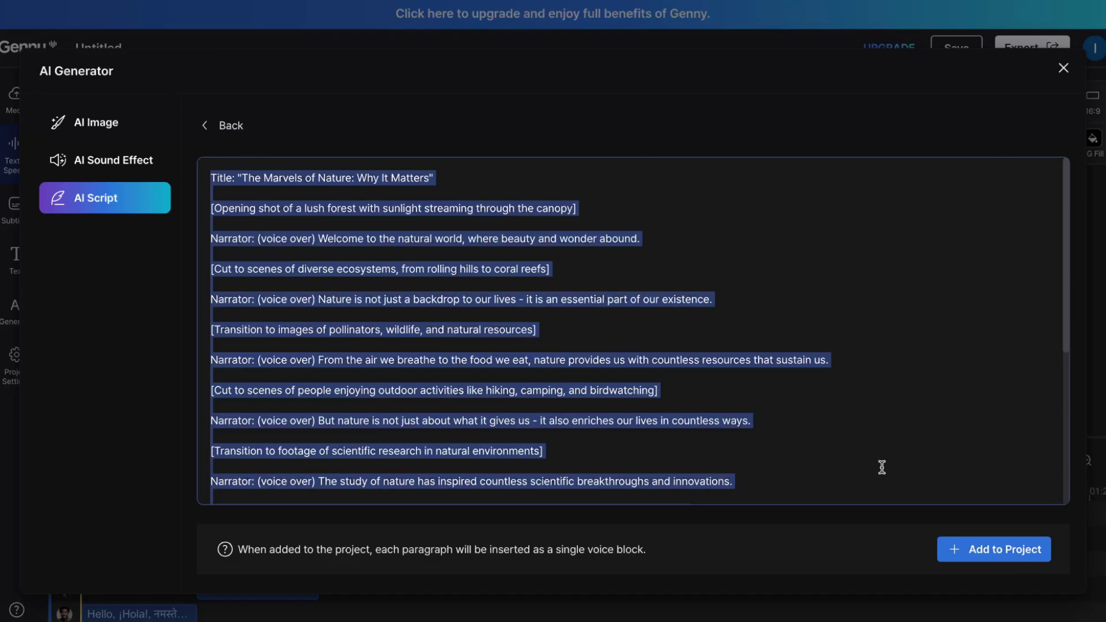
Add the generated nature script to the project and scroll through its Benjamin voice blocks.
{"action": "left_click", "coordinate": [994, 550]}
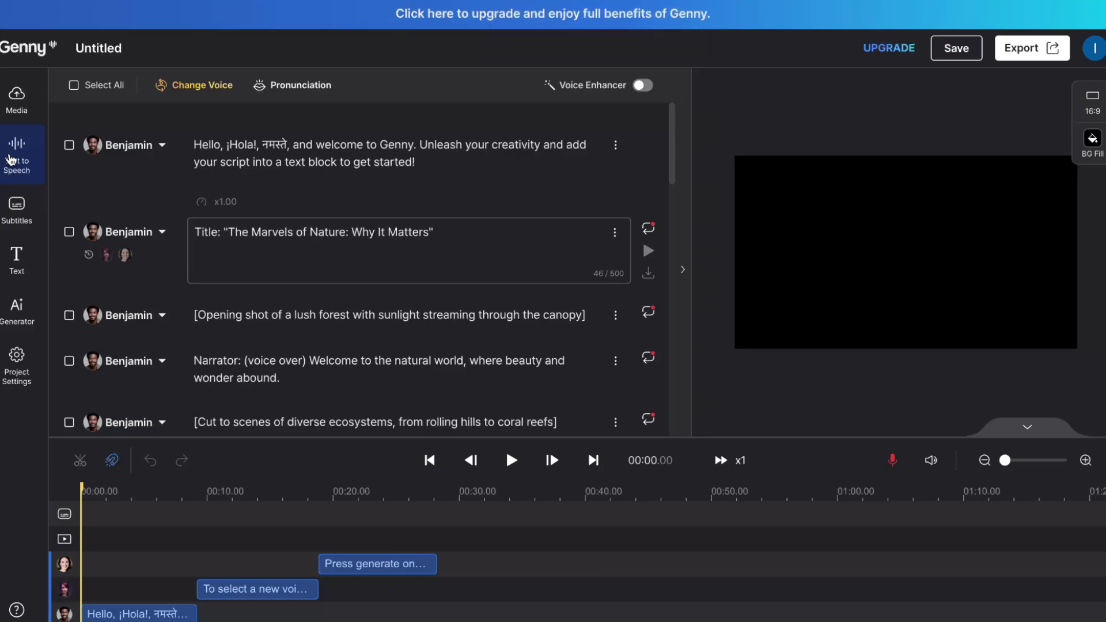
{"action": "scroll", "coordinate": [279, 586], "scroll_direction": "down", "scroll_amount": 1}
{"action": "scroll", "coordinate": [308, 380], "scroll_direction": "down", "scroll_amount": 10}
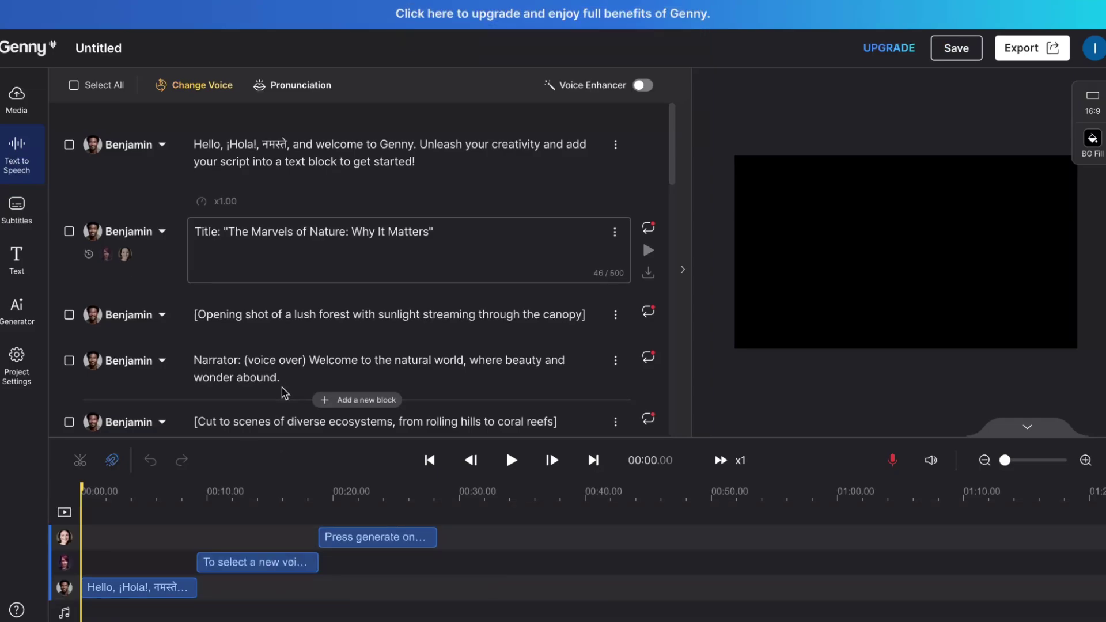
{"action": "scroll", "coordinate": [304, 375], "scroll_direction": "down", "scroll_amount": 10}
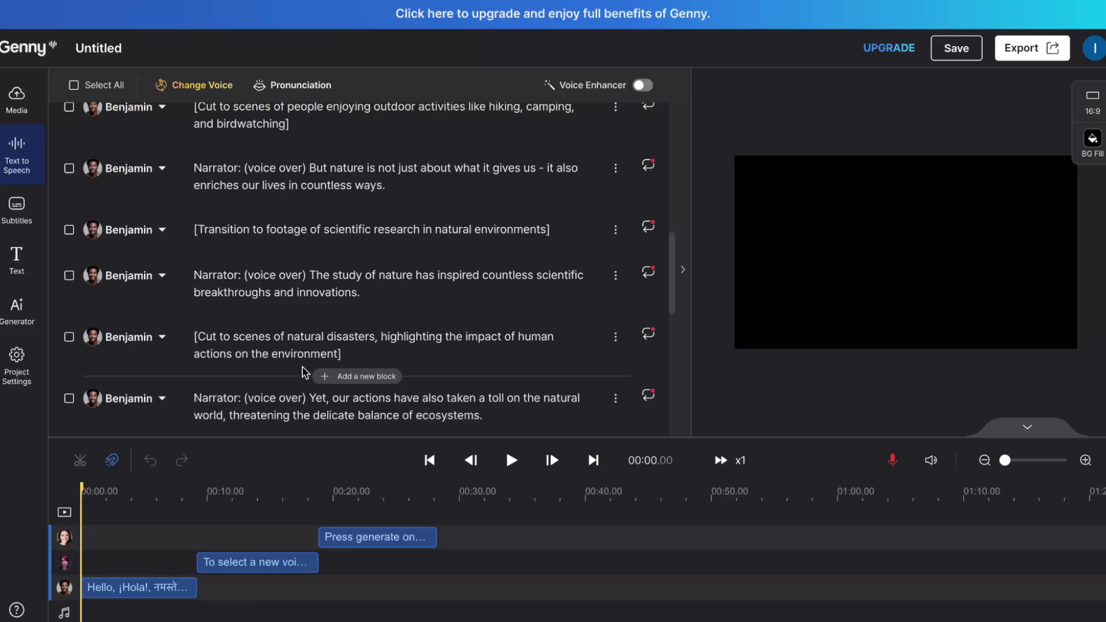
{"action": "scroll", "coordinate": [305, 372], "scroll_direction": "up", "scroll_amount": 15}
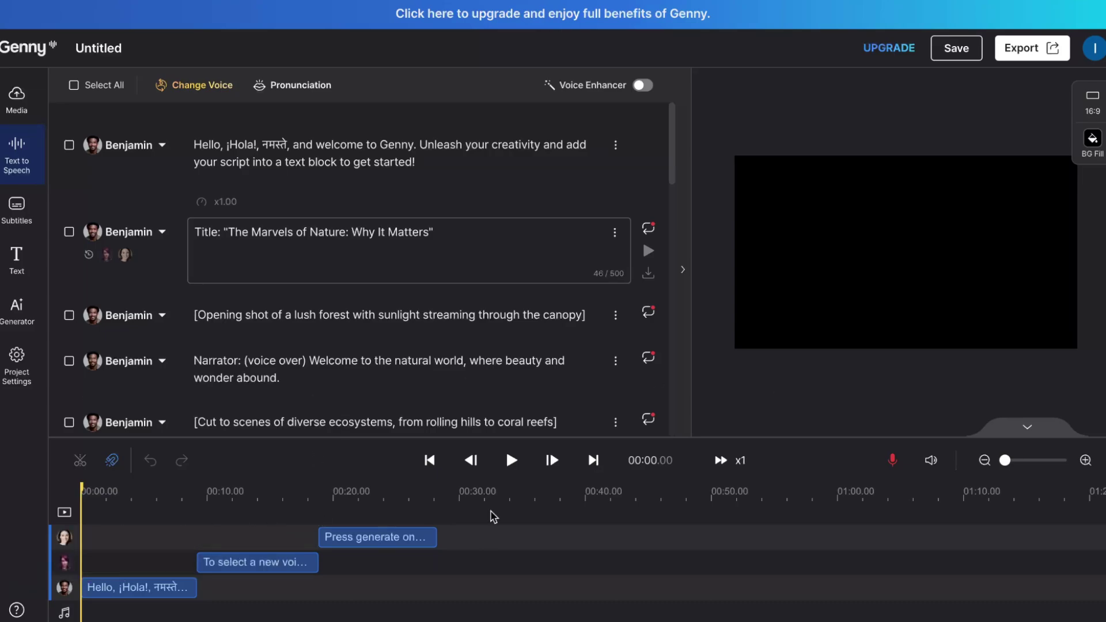
{"action": "left_click", "coordinate": [513, 463]}
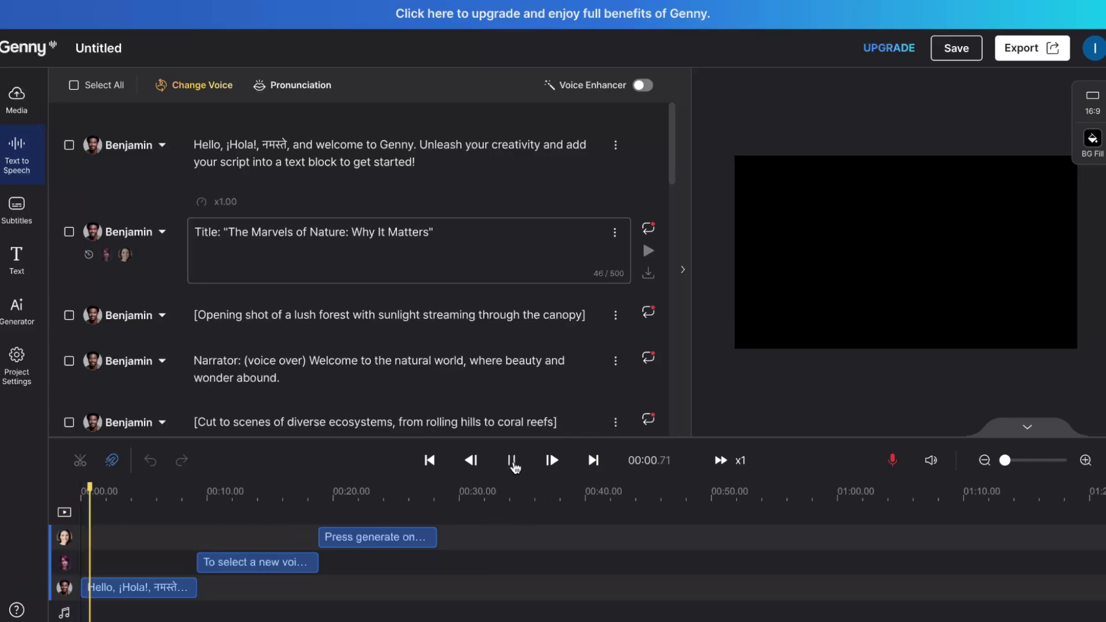
{"action": "key", "text": "XF86AudioLowerVolume"}
{"action": "key", "text": "XF86AudioLowerVolume"}
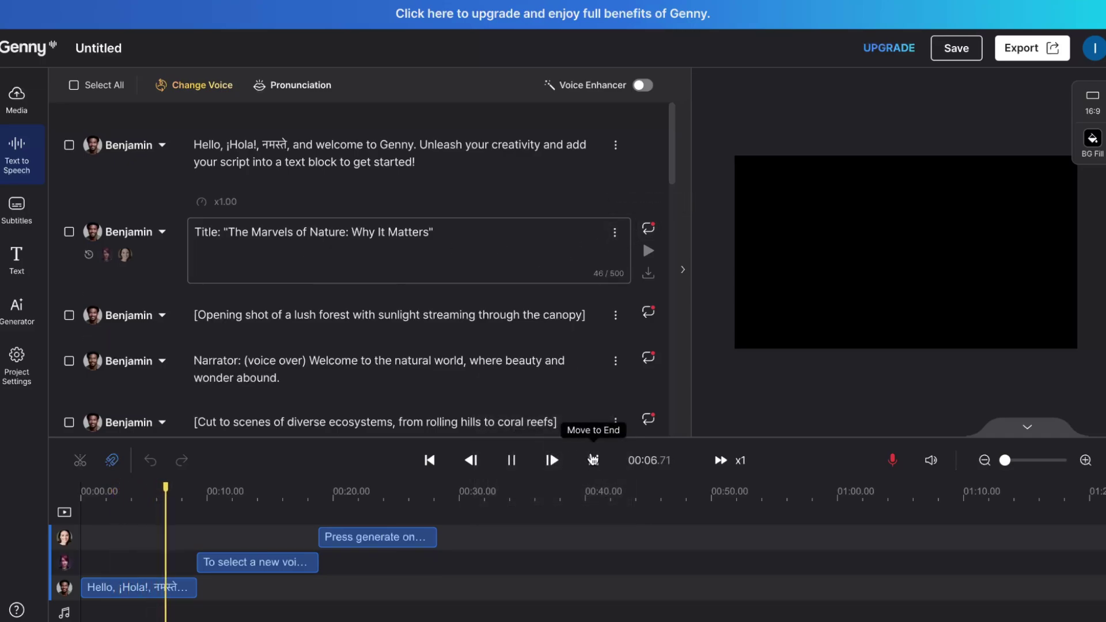
{"action": "left_click", "coordinate": [511, 460]}
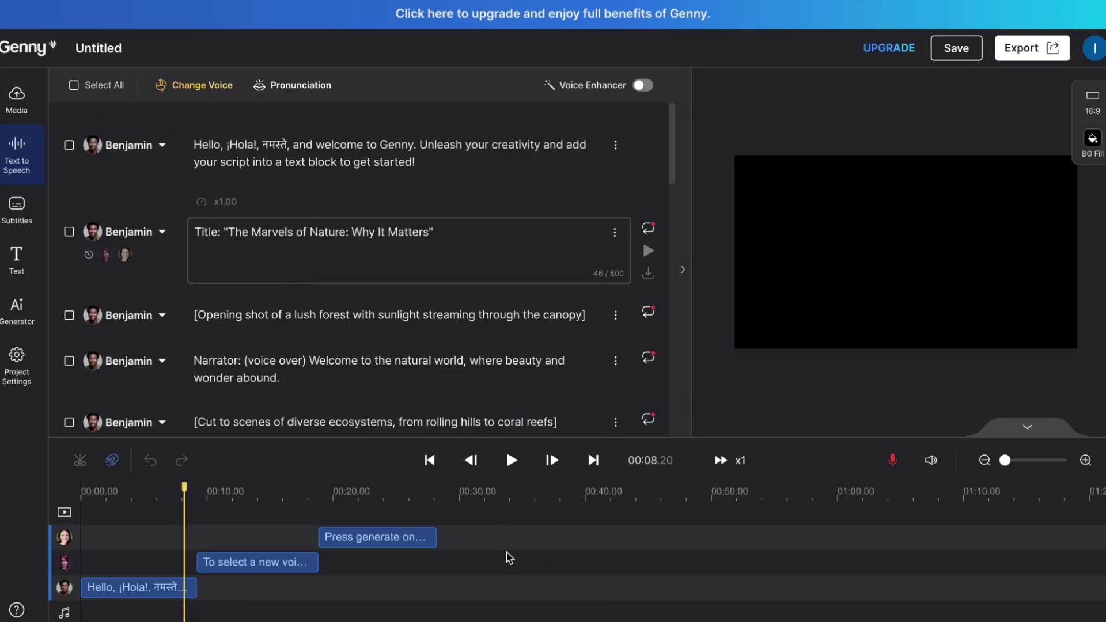
{"action": "left_click", "coordinate": [134, 572]}
{"action": "left_click", "coordinate": [128, 590]}
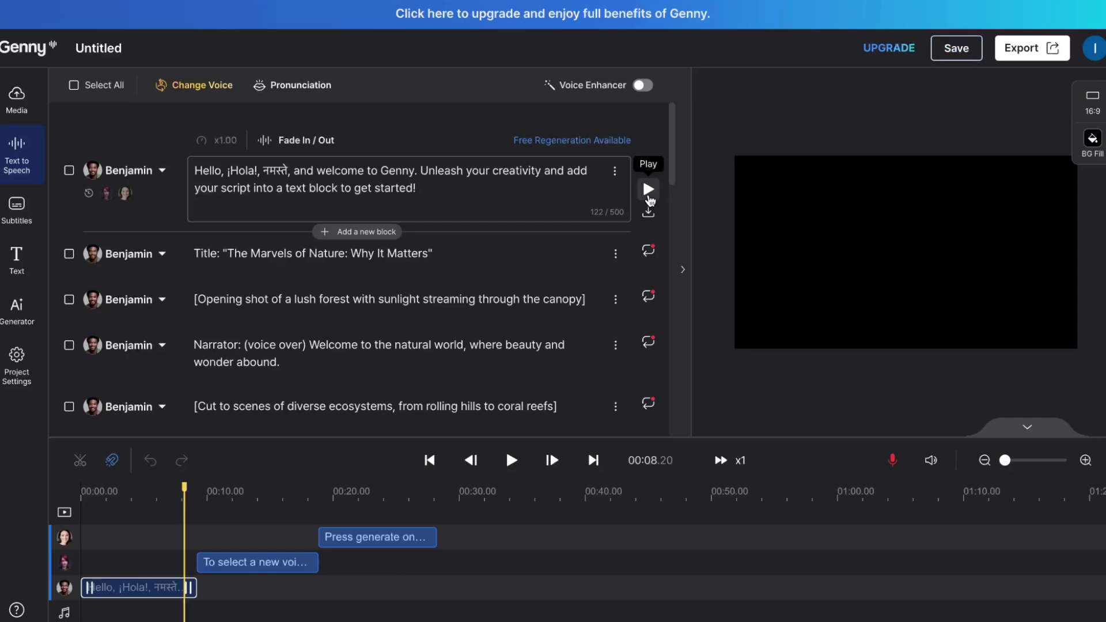
{"action": "left_click", "coordinate": [649, 196]}
{"action": "left_click", "coordinate": [650, 196]}
{"action": "left_click", "coordinate": [654, 197]}
{"action": "left_click", "coordinate": [654, 196]}
Replace the welcome greeting in the first Benjamin block with the pasted nature paragraph.
{"action": "triple_click", "coordinate": [455, 186]}
{"action": "left_click", "coordinate": [468, 199]}
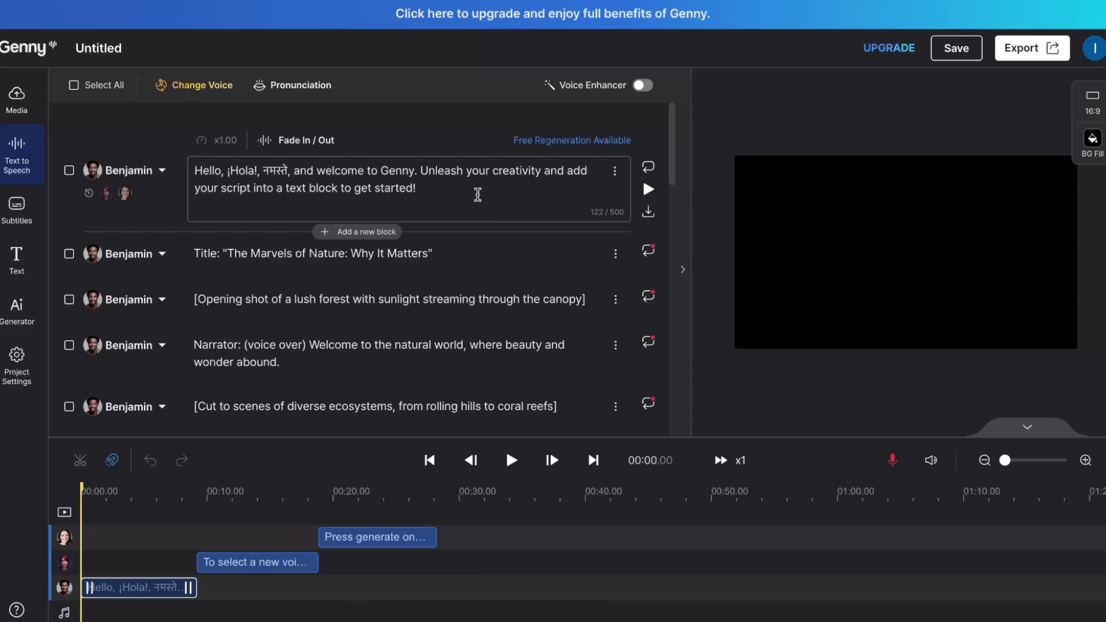
{"action": "left_click_drag", "start_coordinate": [476, 192], "coordinate": [194, 167]}
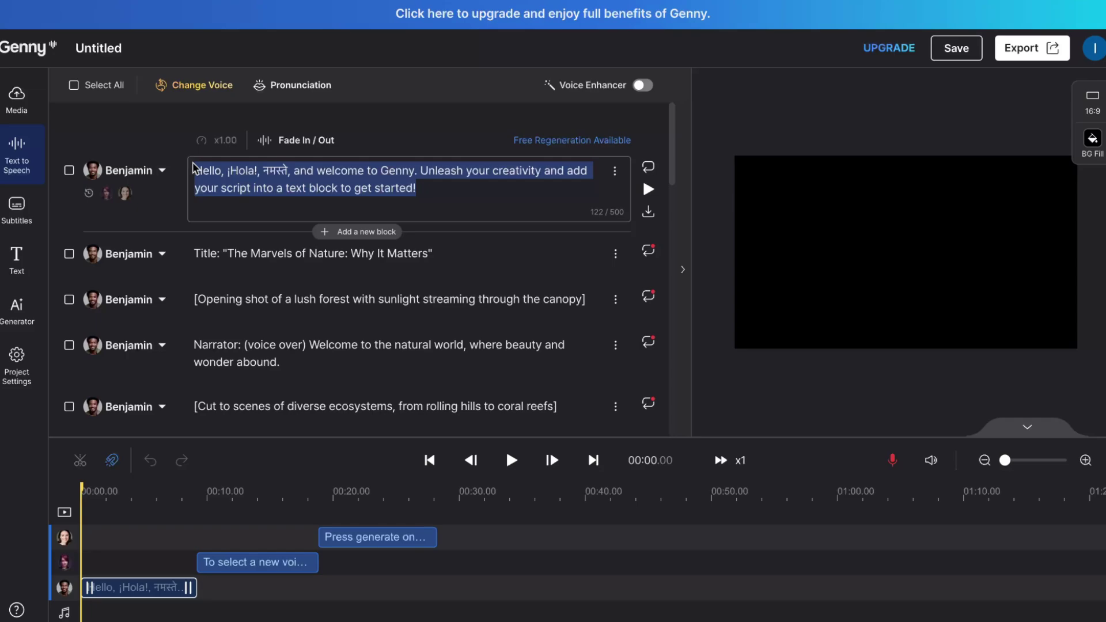
{"action": "key", "text": "ctrl+v"}
{"action": "scroll", "coordinate": [196, 168], "scroll_direction": "up", "scroll_amount": 2}
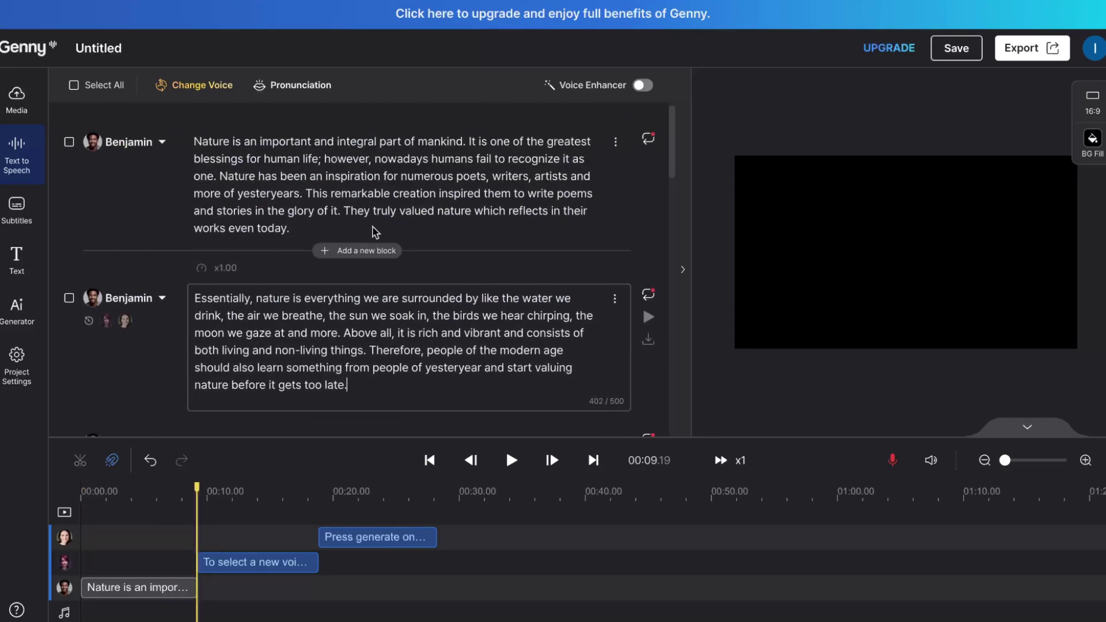
{"action": "left_click", "coordinate": [141, 187]}
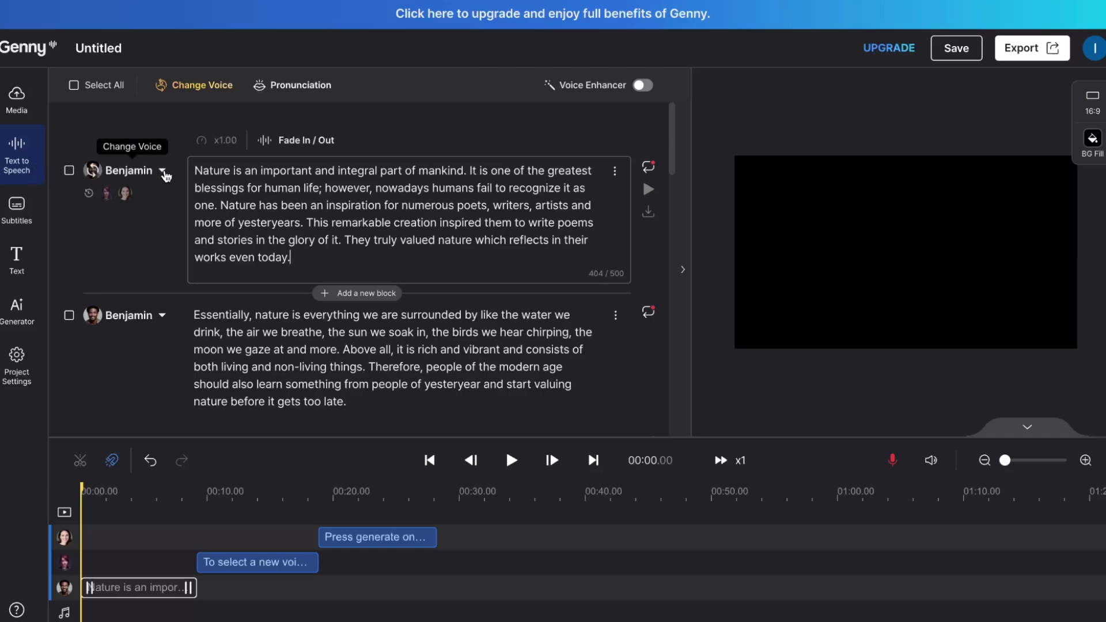
{"action": "left_click", "coordinate": [163, 171]}
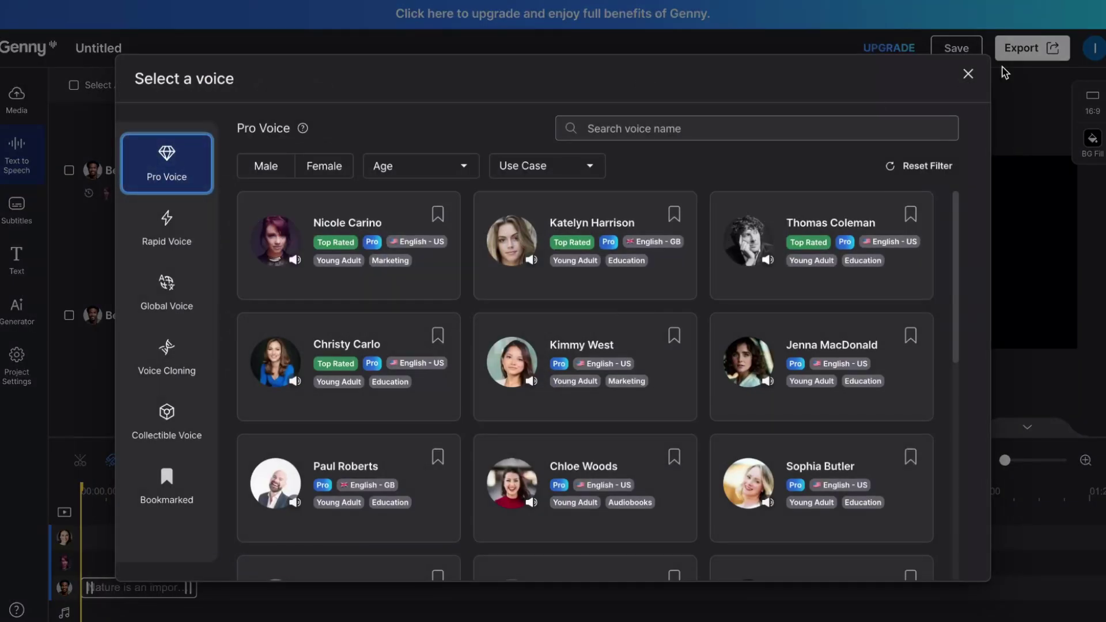
{"action": "left_click", "coordinate": [968, 74]}
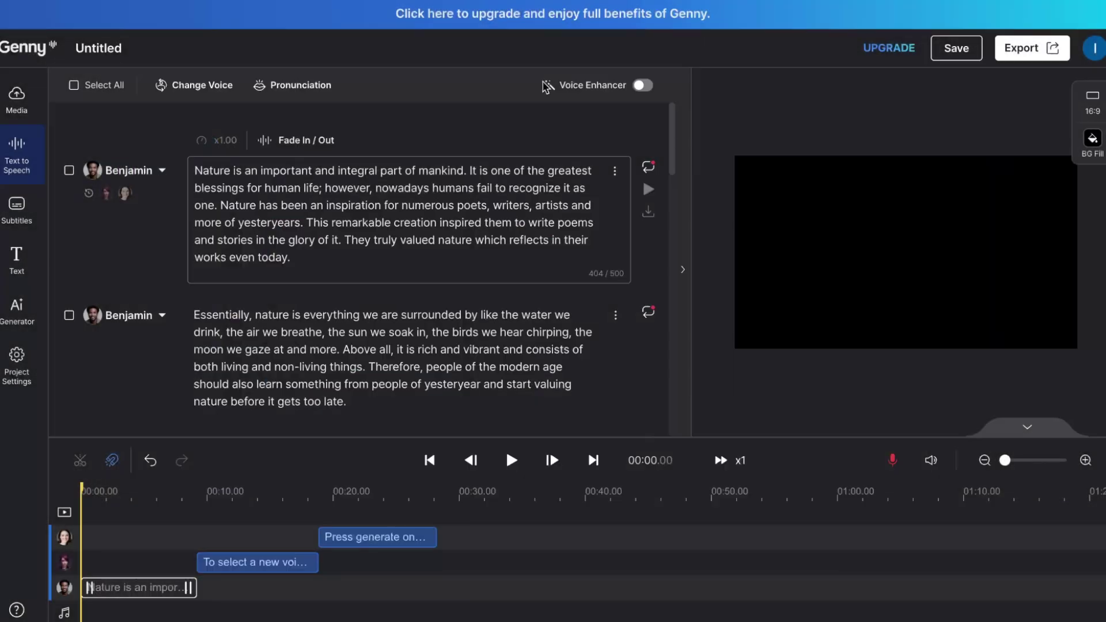
{"action": "left_click", "coordinate": [163, 171]}
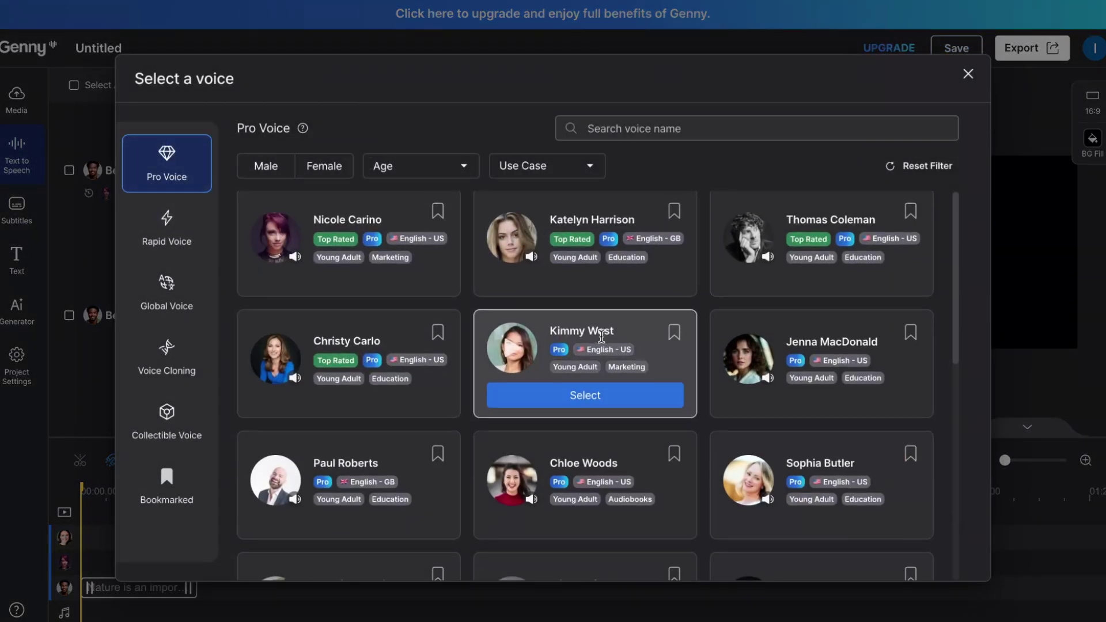
{"action": "scroll", "coordinate": [602, 341], "scroll_direction": "down", "scroll_amount": 2}
{"action": "scroll", "coordinate": [602, 341], "scroll_direction": "down", "scroll_amount": 7}
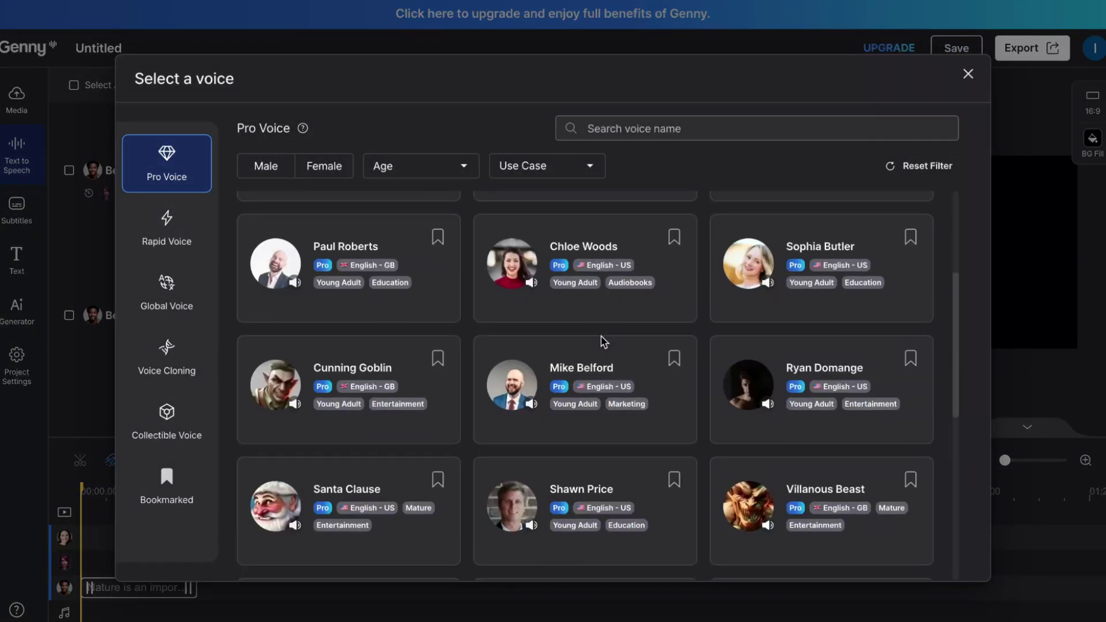
{"action": "scroll", "coordinate": [602, 341], "scroll_direction": "down", "scroll_amount": 10}
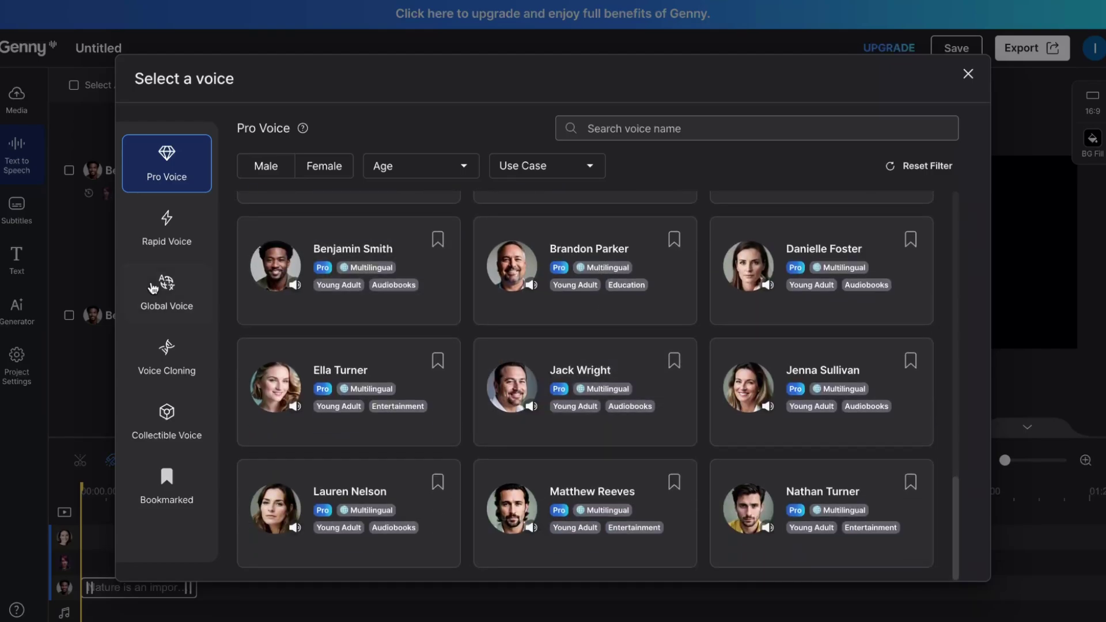
{"action": "left_click", "coordinate": [165, 237]}
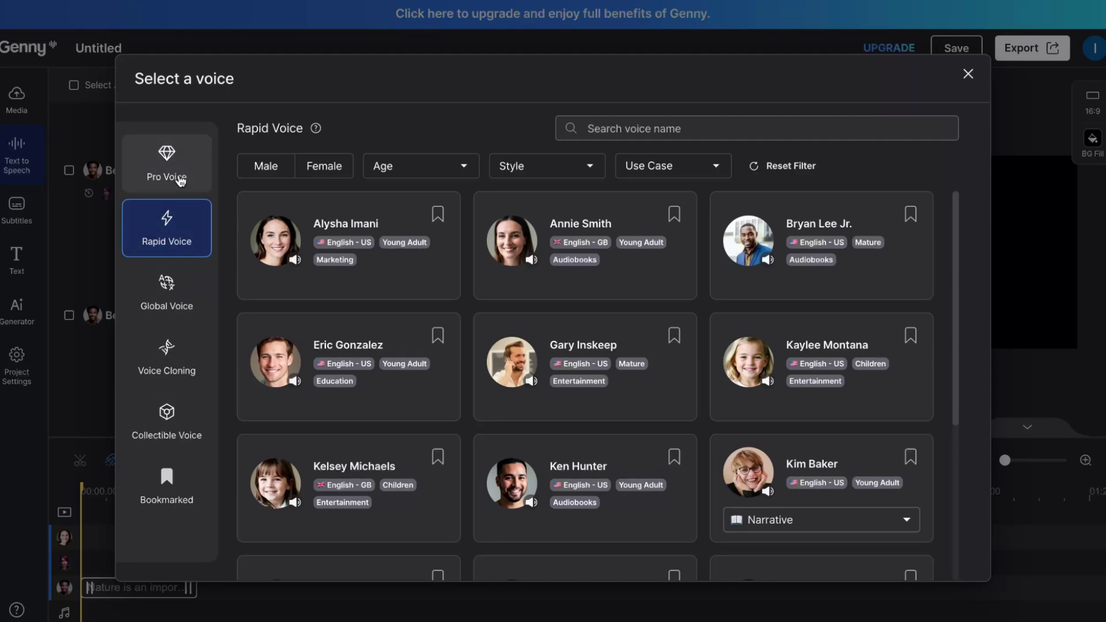
{"action": "left_click", "coordinate": [170, 295]}
{"action": "left_click", "coordinate": [173, 368]}
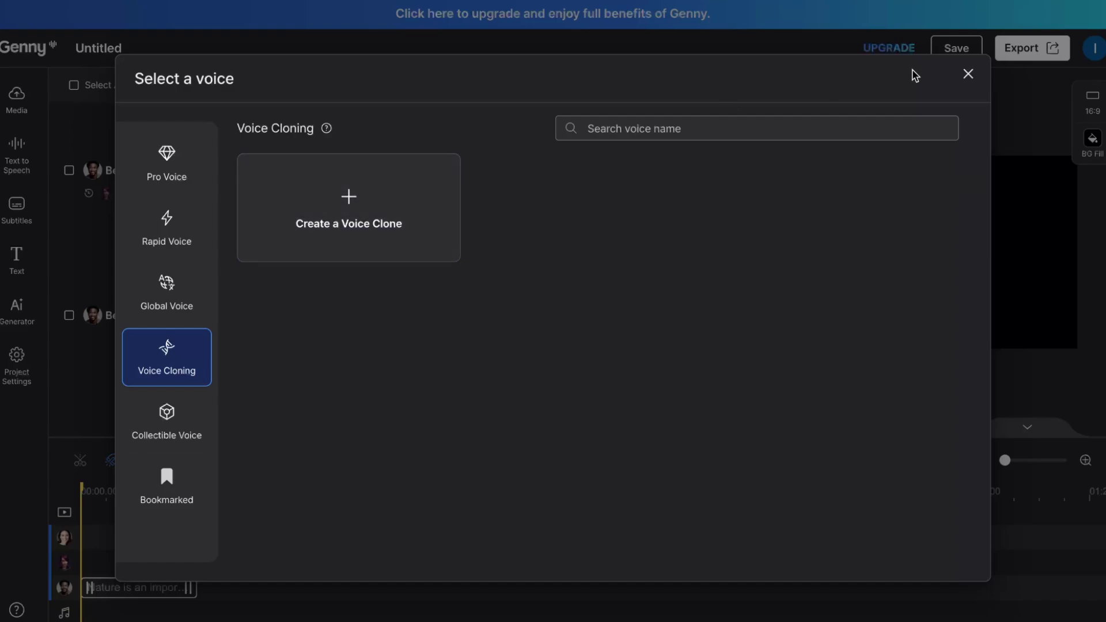
{"action": "left_click", "coordinate": [966, 76]}
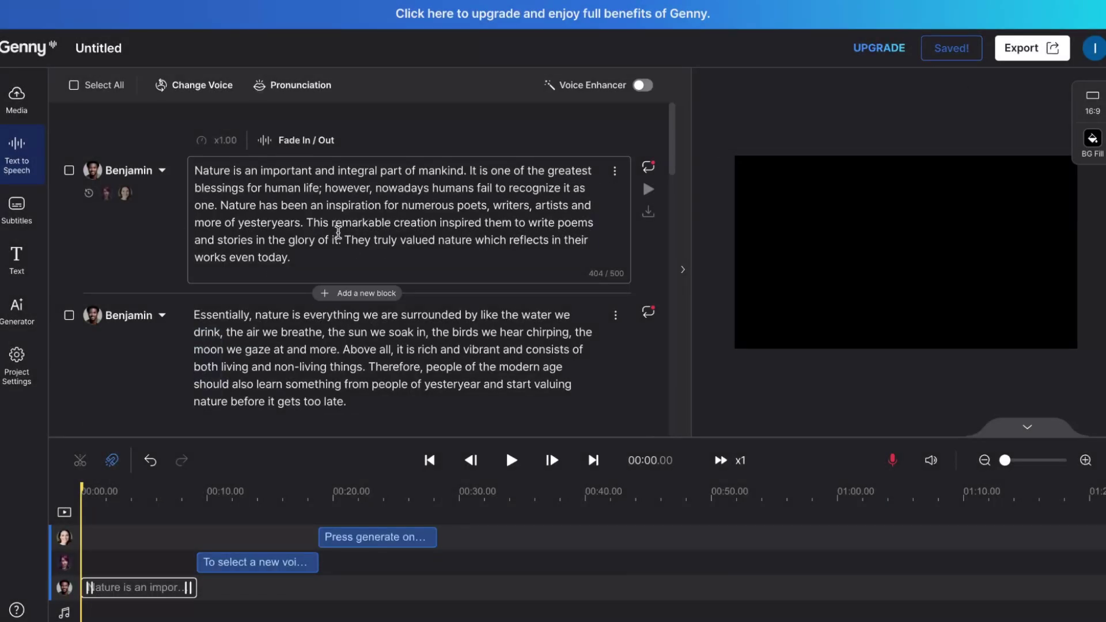
Turn on a 0.5 sec fade in and fade out for the first Benjamin block.
{"action": "left_click", "coordinate": [291, 140]}
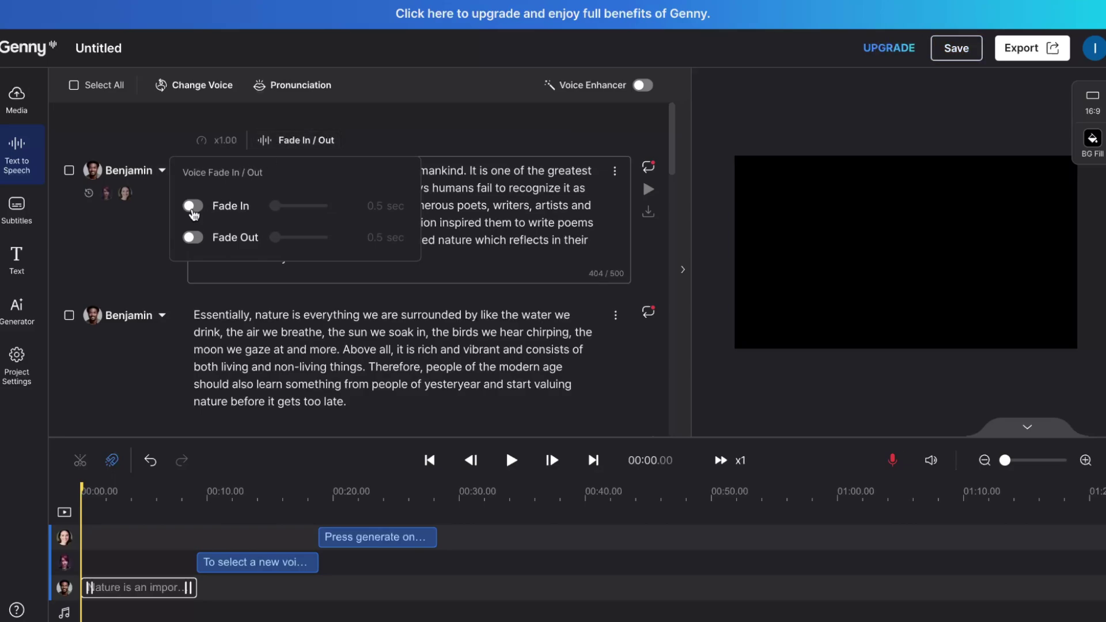
{"action": "left_click", "coordinate": [193, 207]}
{"action": "left_click", "coordinate": [193, 238]}
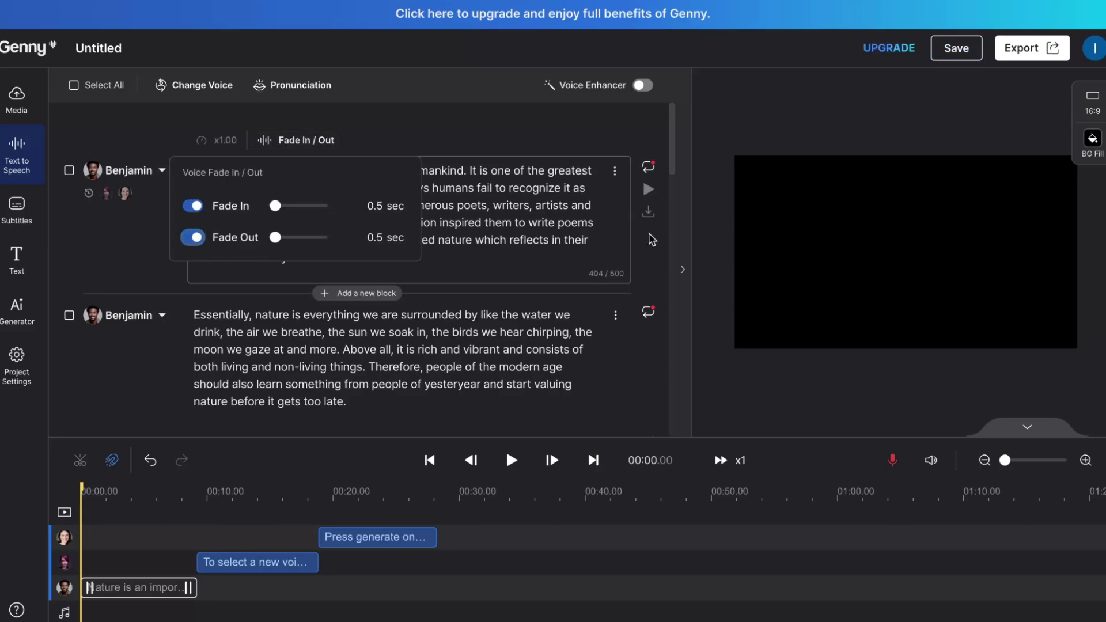
{"action": "left_click", "coordinate": [564, 171]}
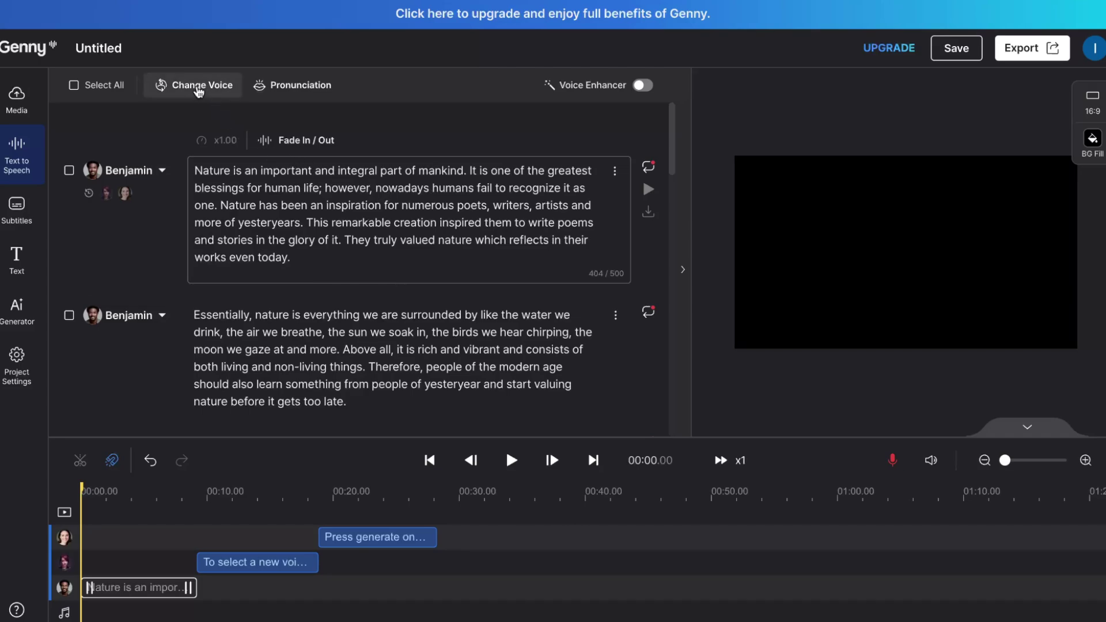
{"action": "left_click", "coordinate": [199, 92]}
{"action": "left_click", "coordinate": [967, 75]}
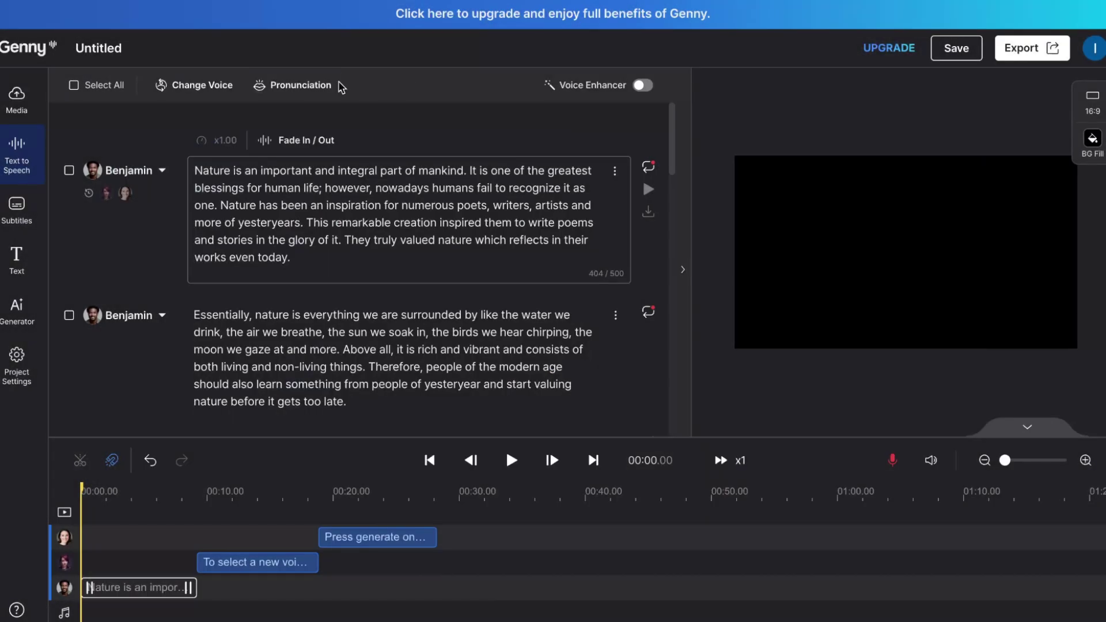
{"action": "left_click", "coordinate": [283, 87]}
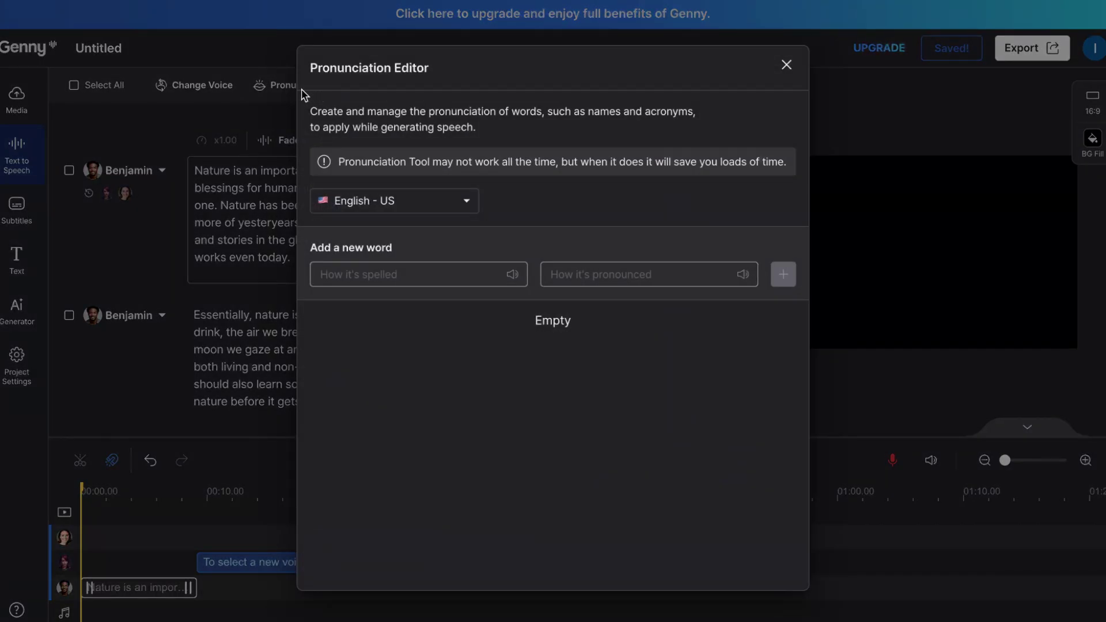
{"action": "left_click", "coordinate": [425, 204]}
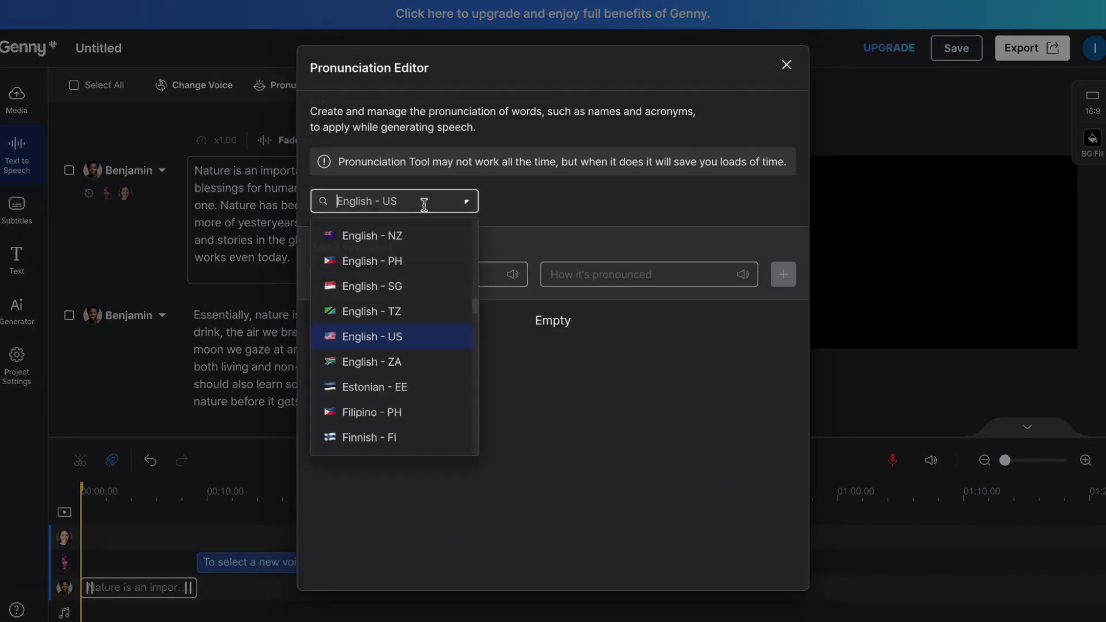
{"action": "left_click", "coordinate": [714, 236]}
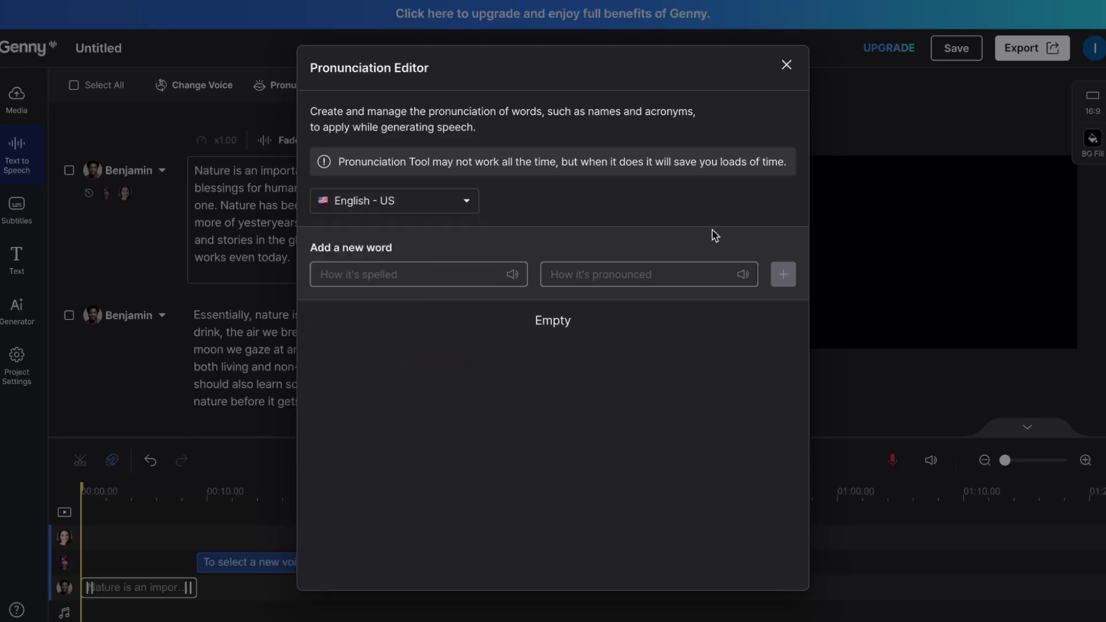
{"action": "left_click", "coordinate": [787, 65]}
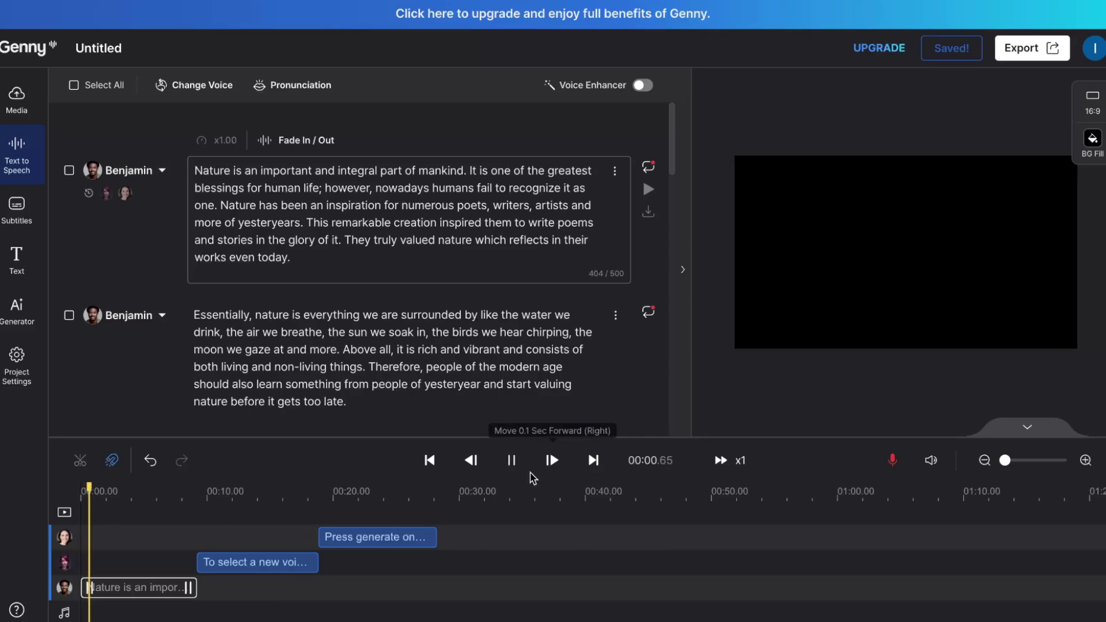
Stop playback, regenerate the first nature block's voice audio, and preview the result.
{"action": "left_click", "coordinate": [511, 460]}
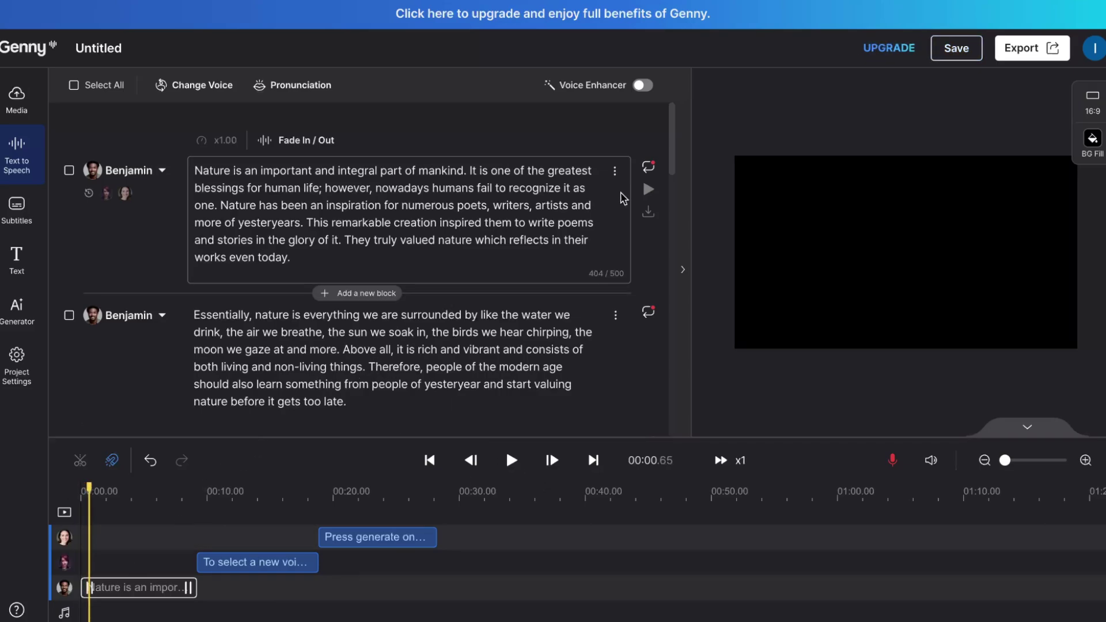
{"action": "left_click", "coordinate": [650, 170]}
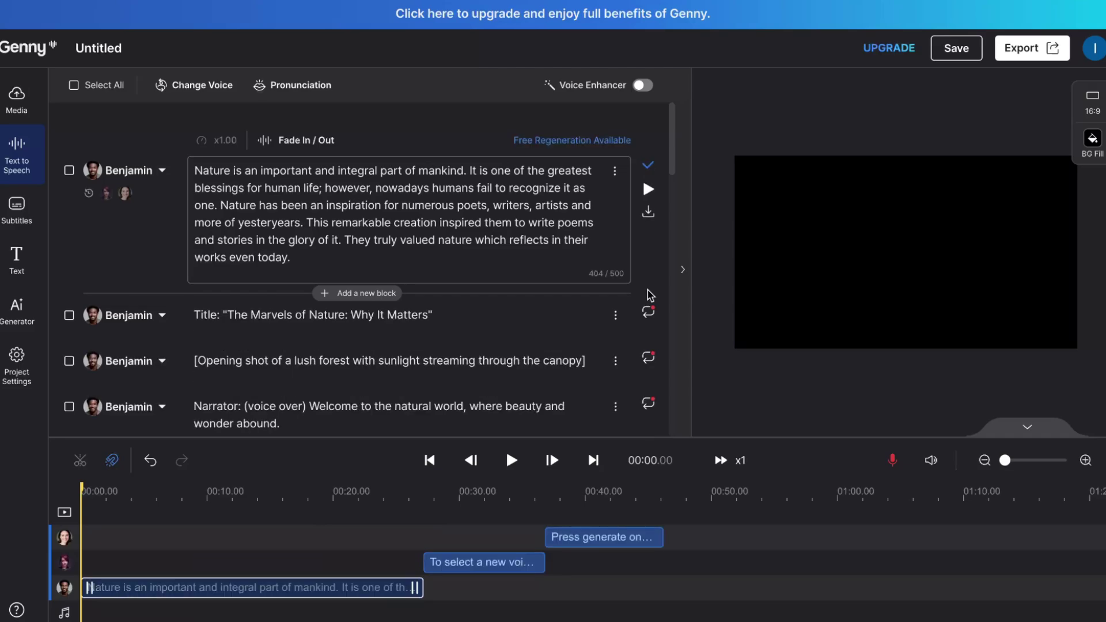
{"action": "left_click", "coordinate": [649, 190]}
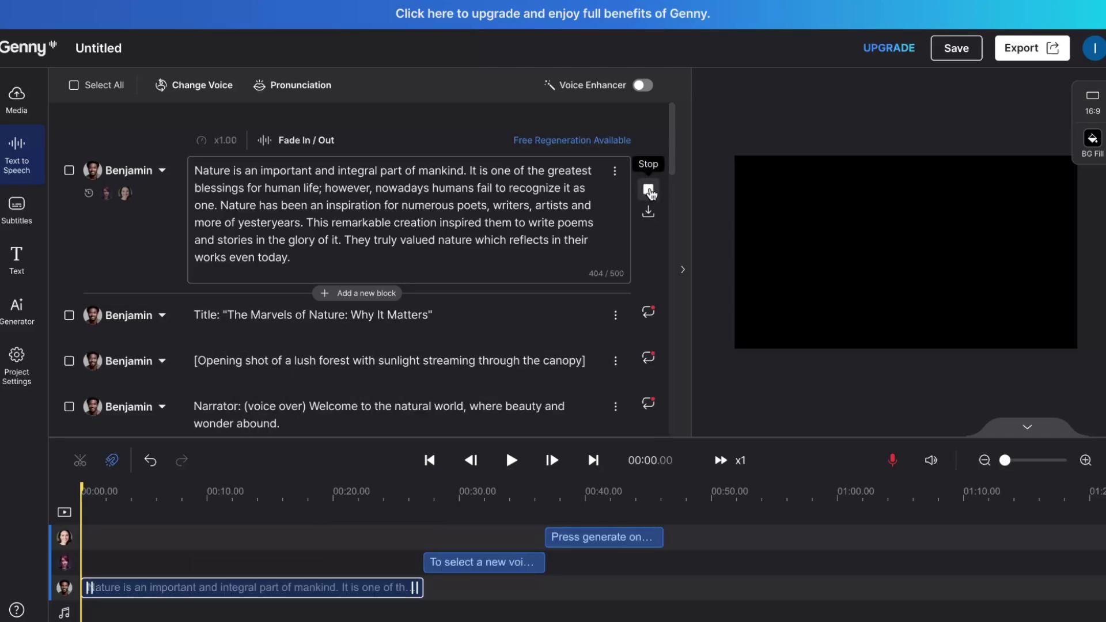
{"action": "left_click", "coordinate": [648, 189]}
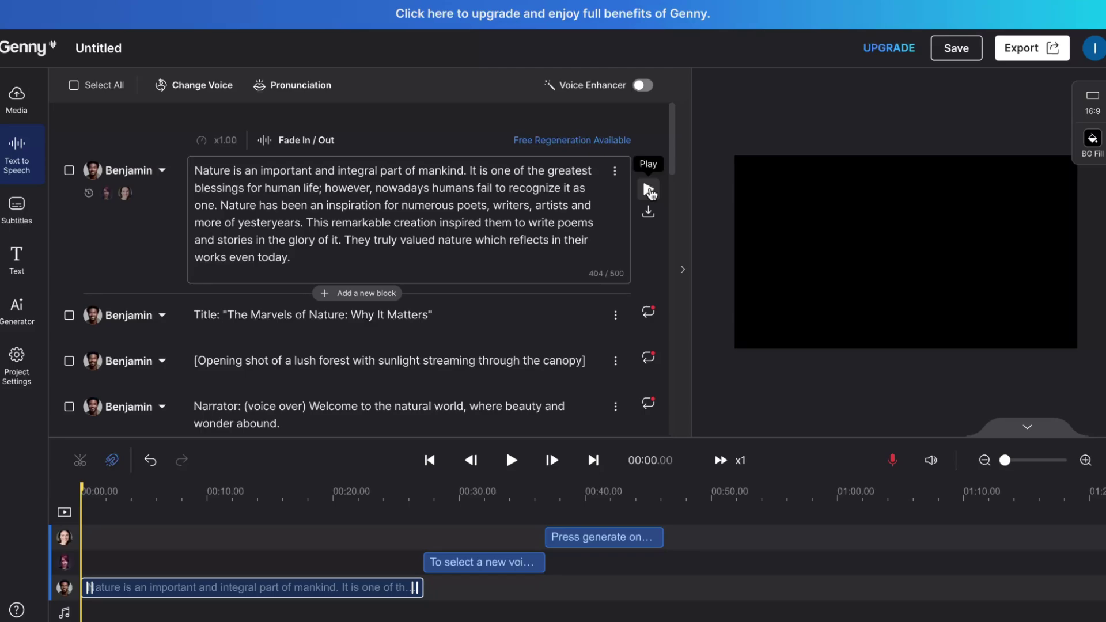
Save the project and scroll down through the script blocks.
{"action": "key", "text": "ctrl+s"}
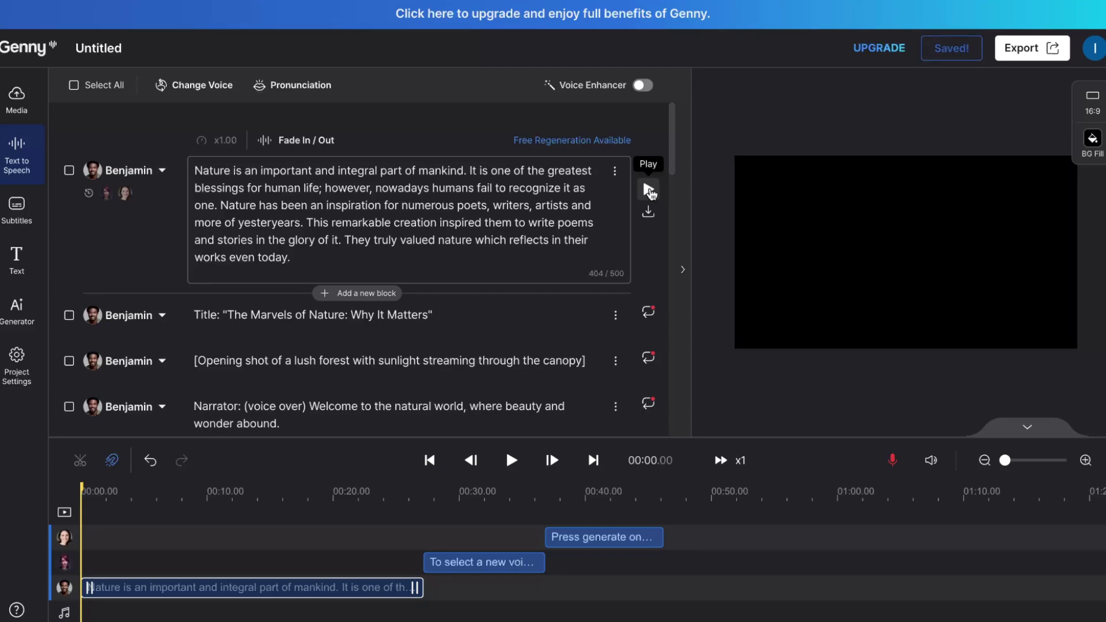
{"action": "scroll", "coordinate": [383, 403], "scroll_direction": "down", "scroll_amount": 15}
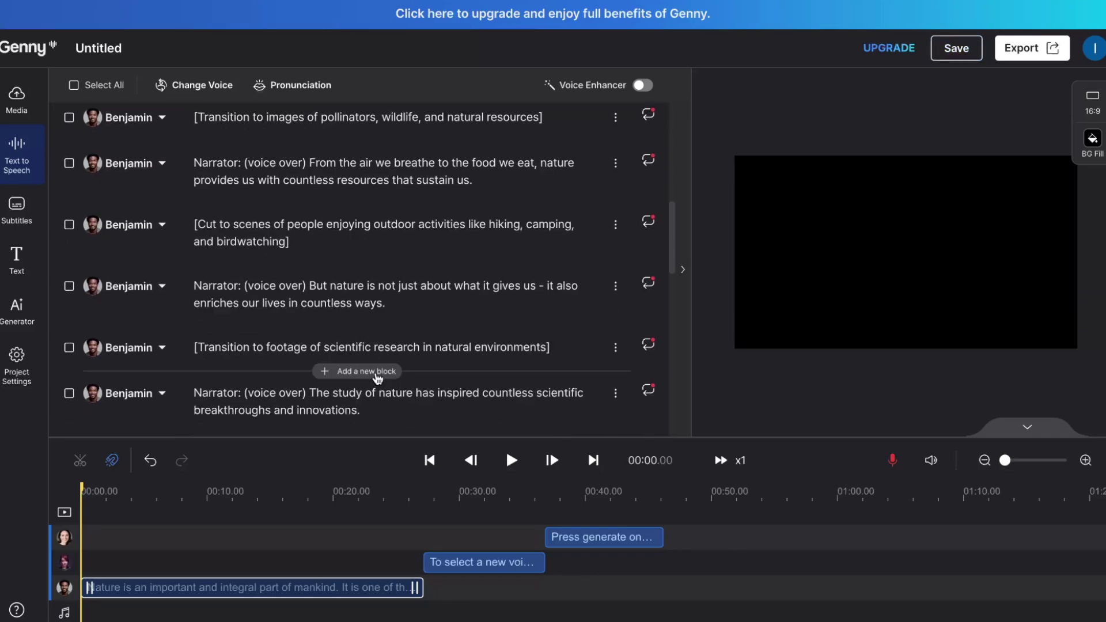
{"action": "scroll", "coordinate": [379, 379], "scroll_direction": "down", "scroll_amount": 5}
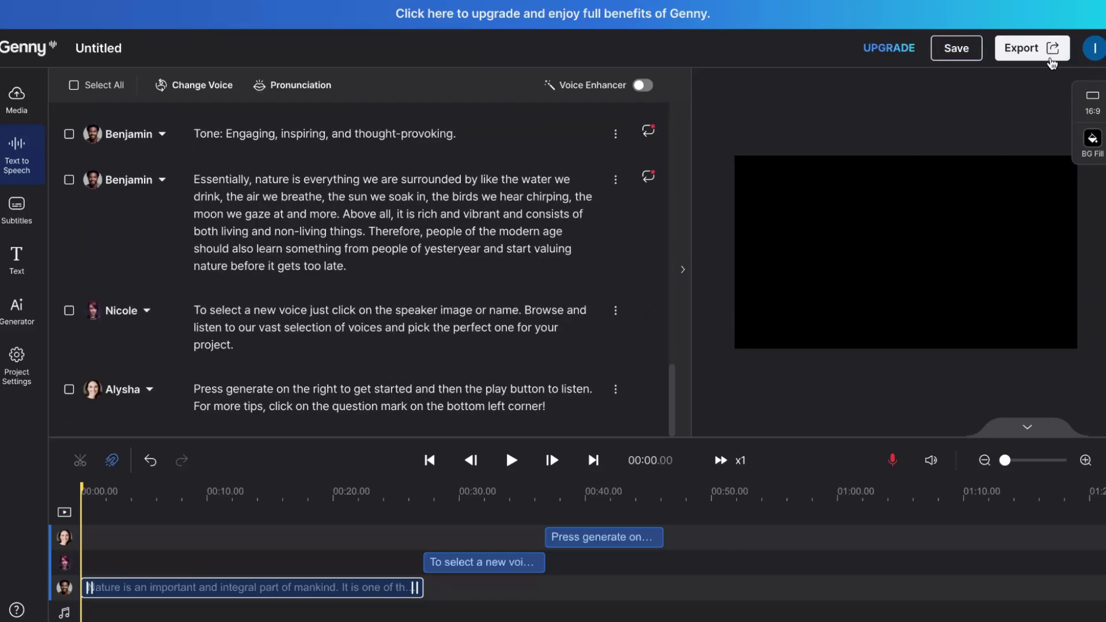
In the export settings, set the format to mp3.
{"action": "left_click", "coordinate": [1031, 48]}
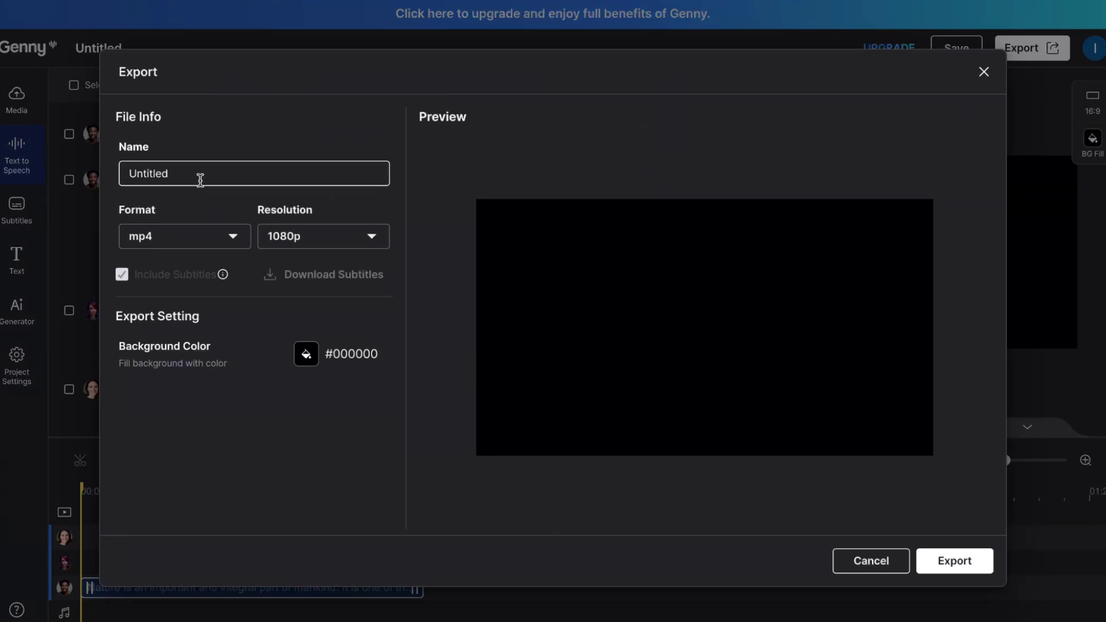
{"action": "left_click", "coordinate": [245, 244]}
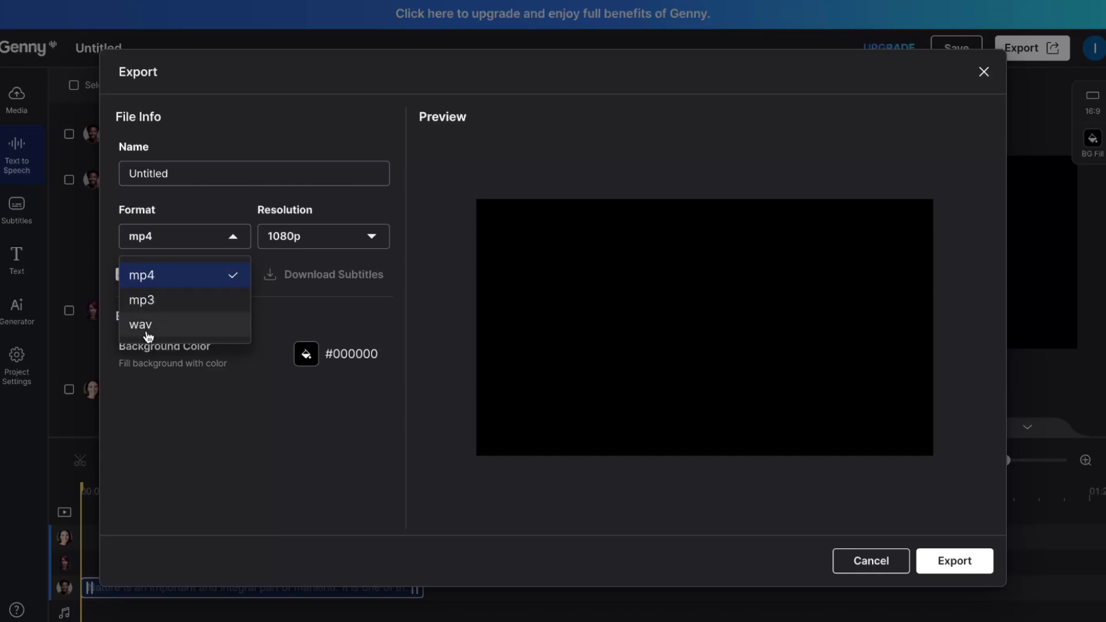
{"action": "left_click", "coordinate": [220, 445]}
{"action": "left_click", "coordinate": [173, 237]}
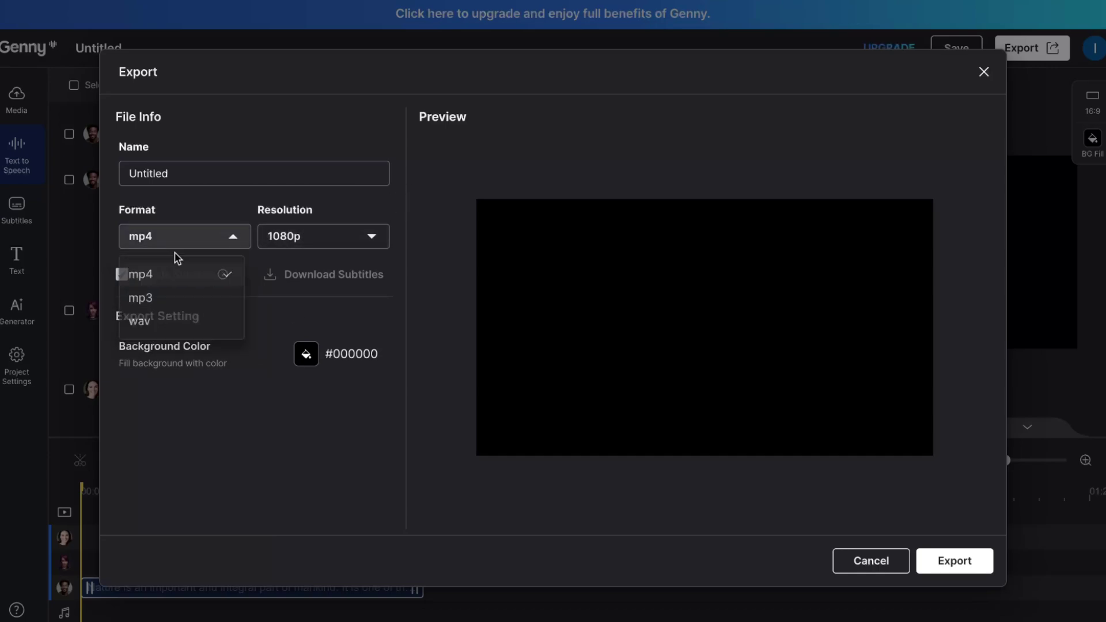
{"action": "left_click", "coordinate": [147, 297]}
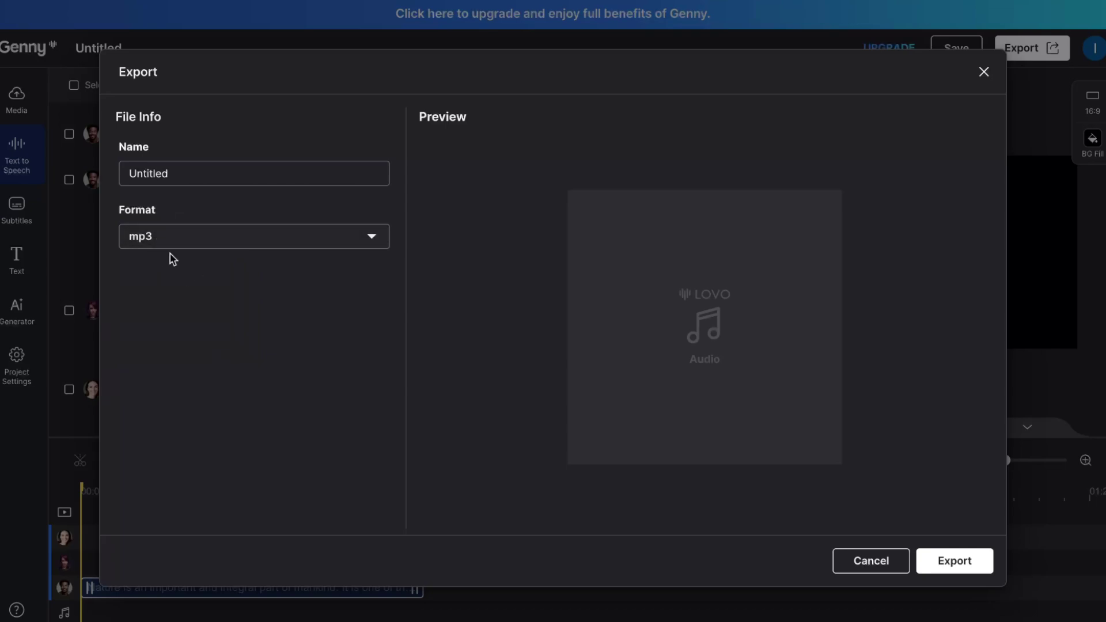
Export the project as mp3, download the file, and dismiss the upgrade offer.
{"action": "left_click", "coordinate": [968, 567]}
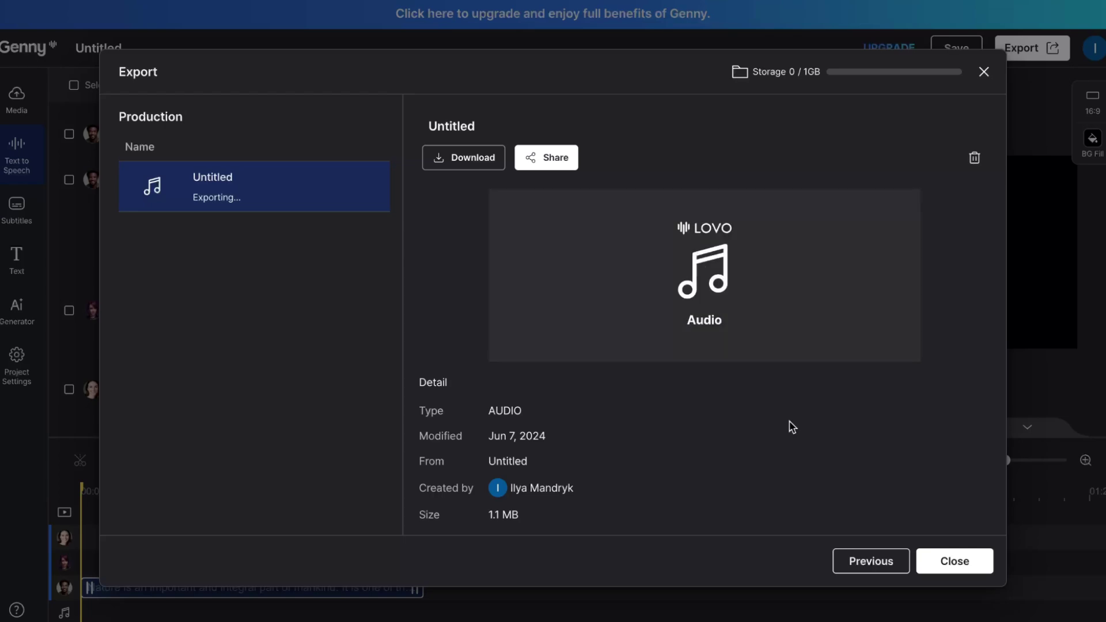
{"action": "left_click", "coordinate": [443, 157]}
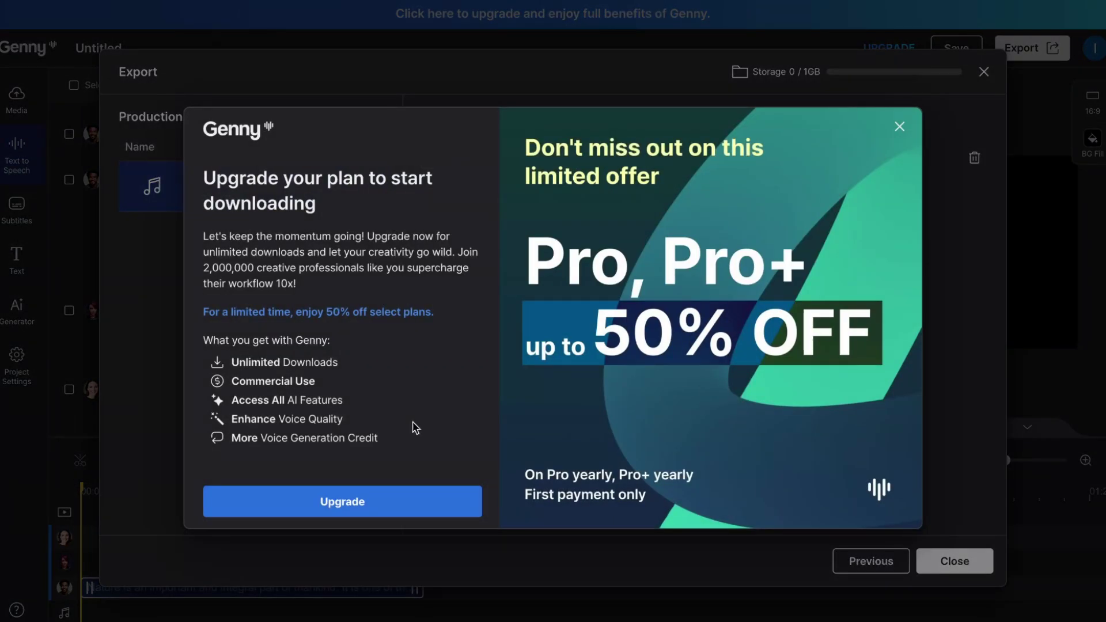
{"action": "left_click", "coordinate": [901, 125]}
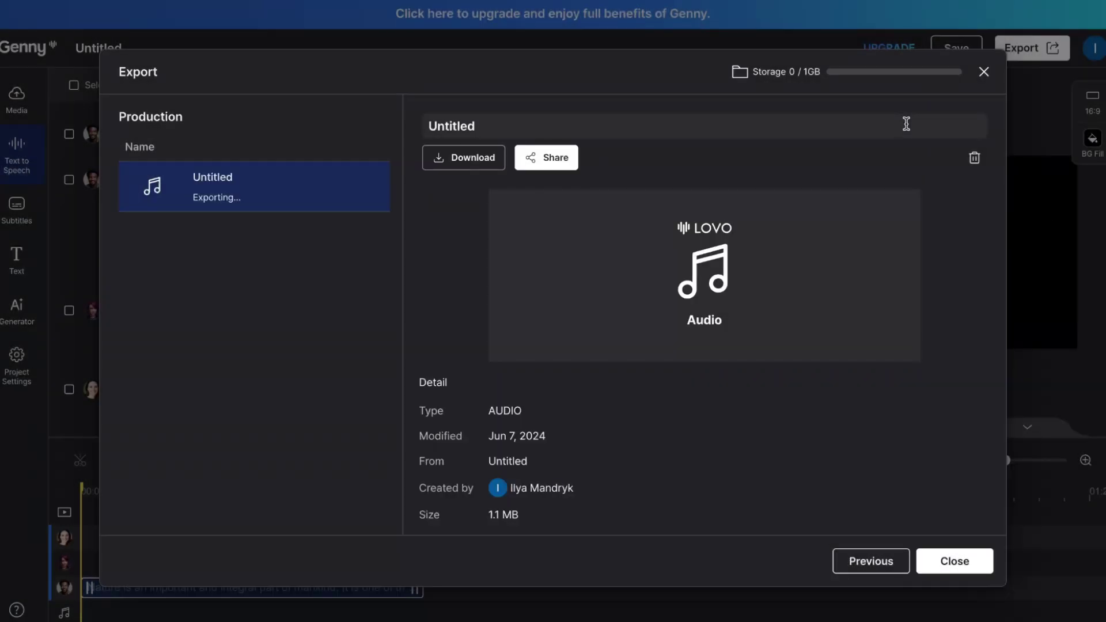